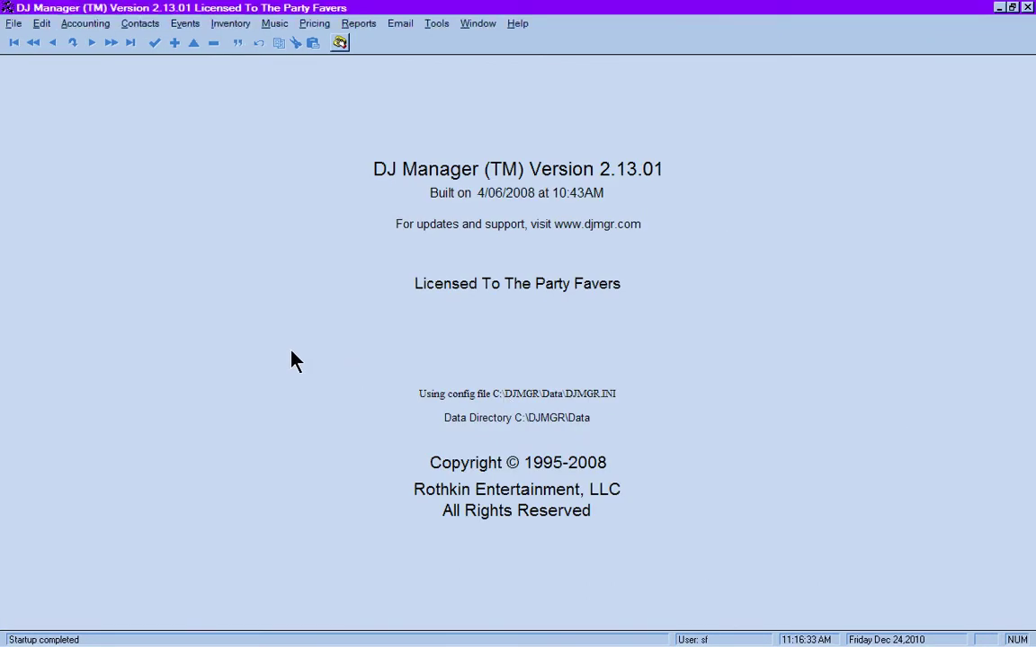
- Browse Contacts > Entities and search 'the garde' in the Locator to reach The Garden Room, Garden Grove
left_click(144, 24)
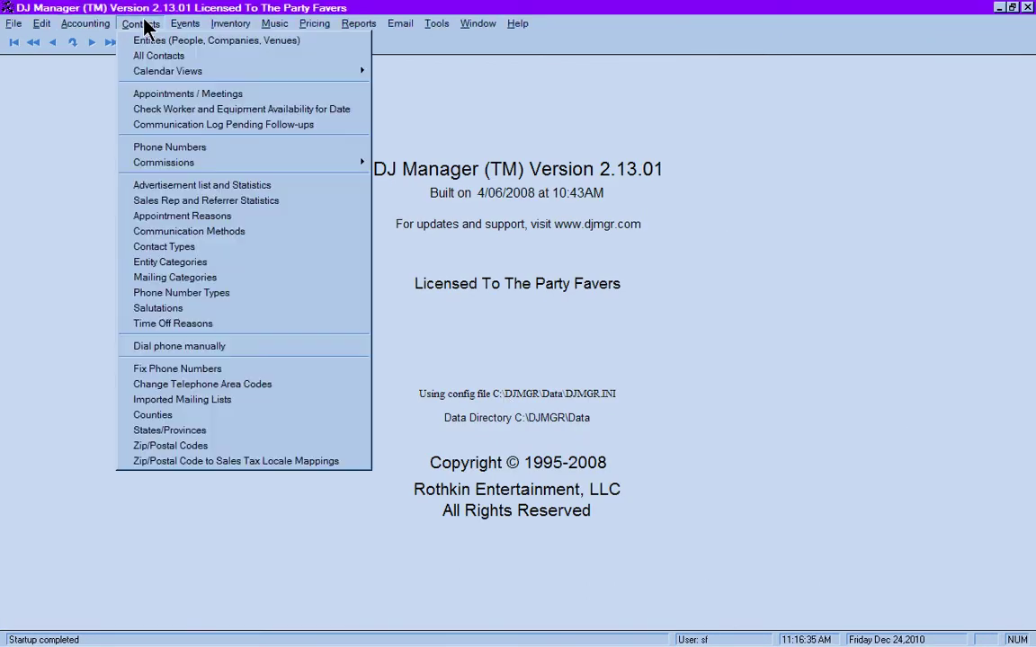
left_click(142, 41)
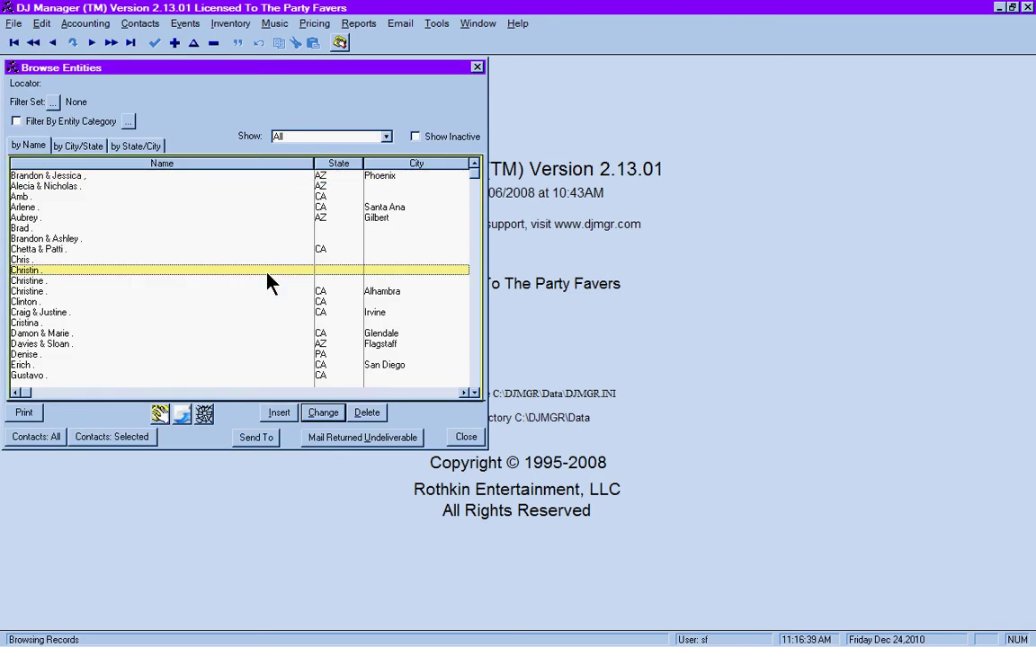
type("the garde")
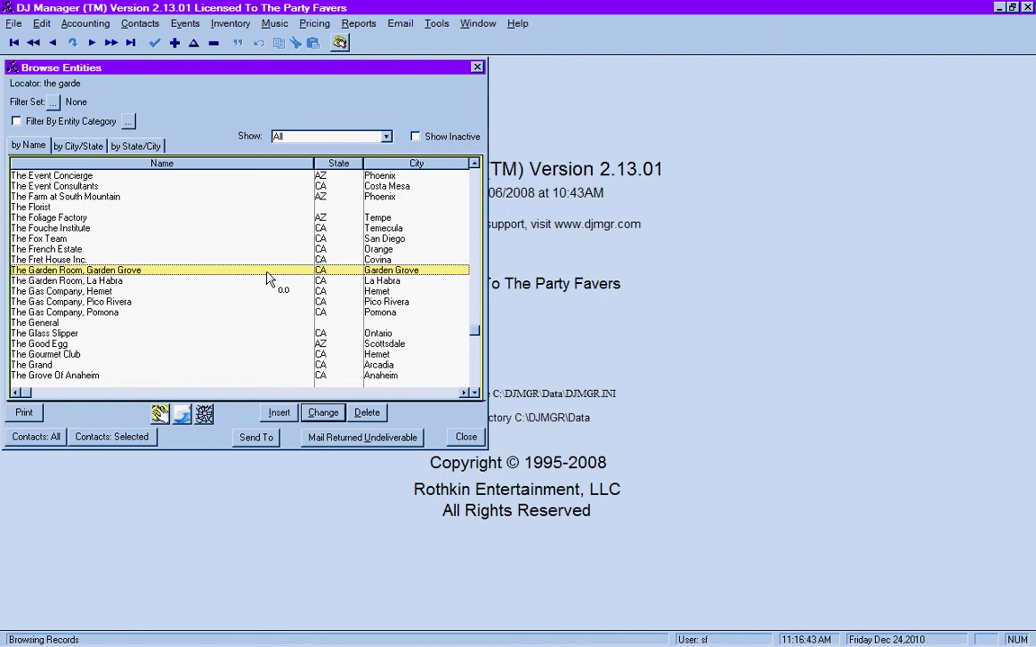
- Open The Garden Room record's General details, then its website, wedding coordinator and owner contacts
left_click(323, 414)
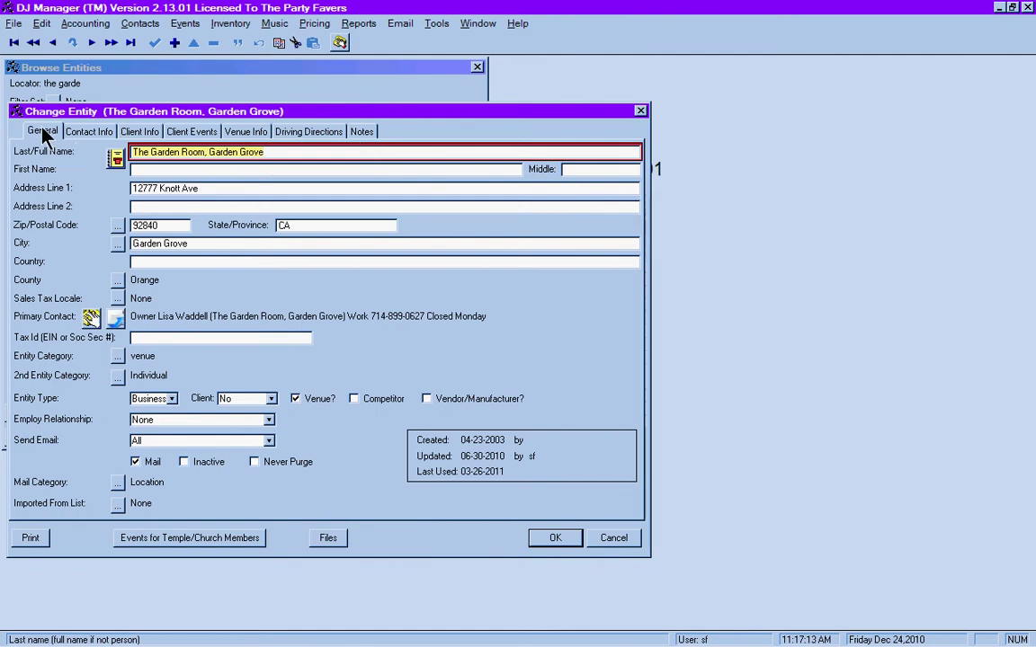
left_click(77, 133)
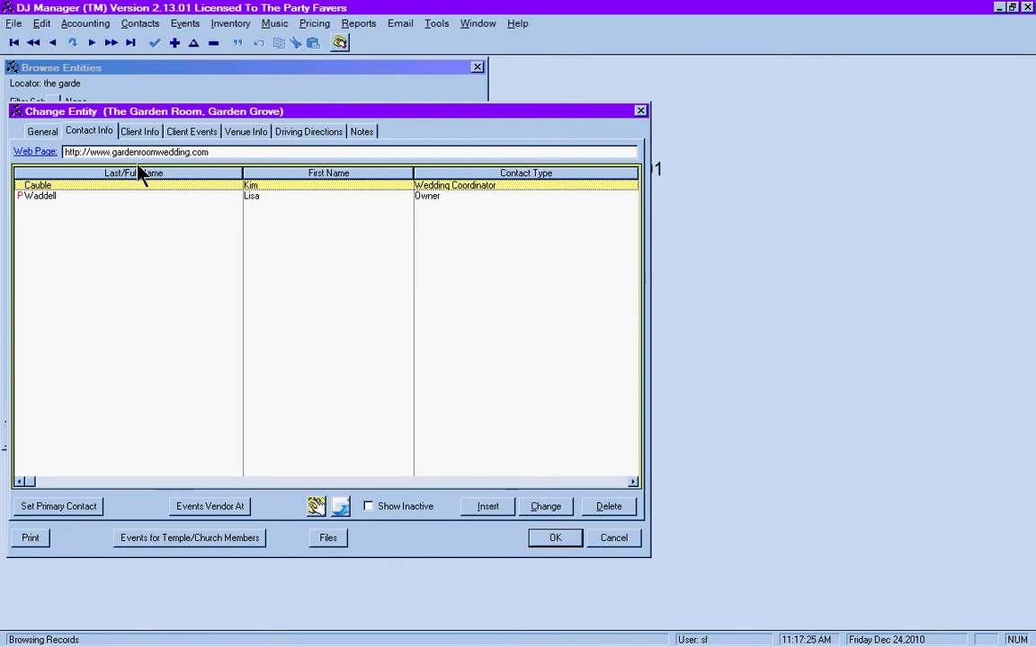
- Check The Garden Room's Client Info fields (all None) and its empty Client Events list
left_click(137, 133)
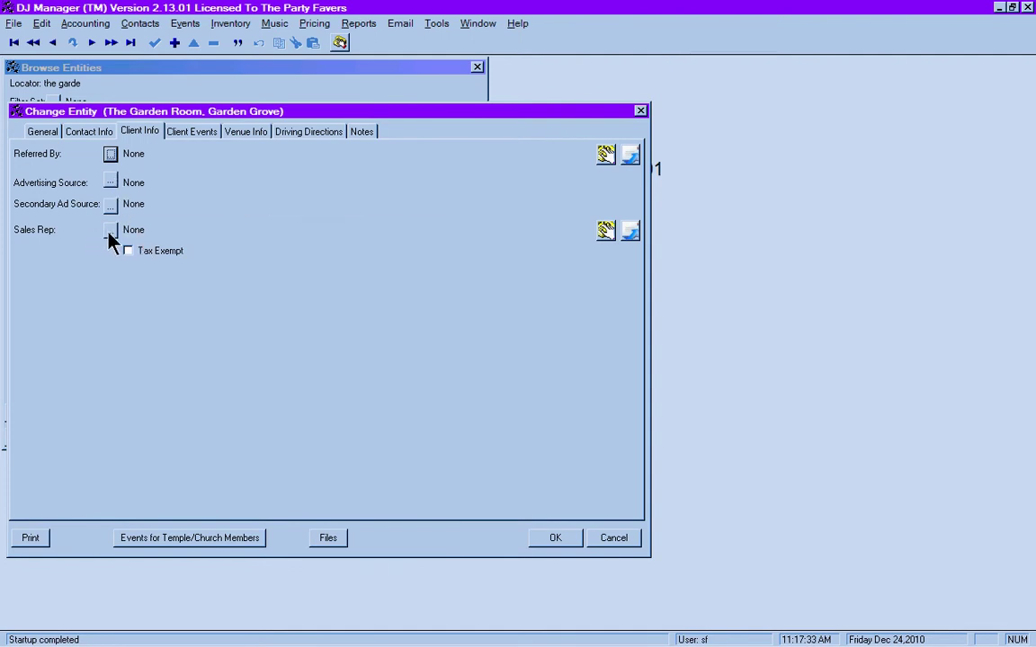
left_click(202, 132)
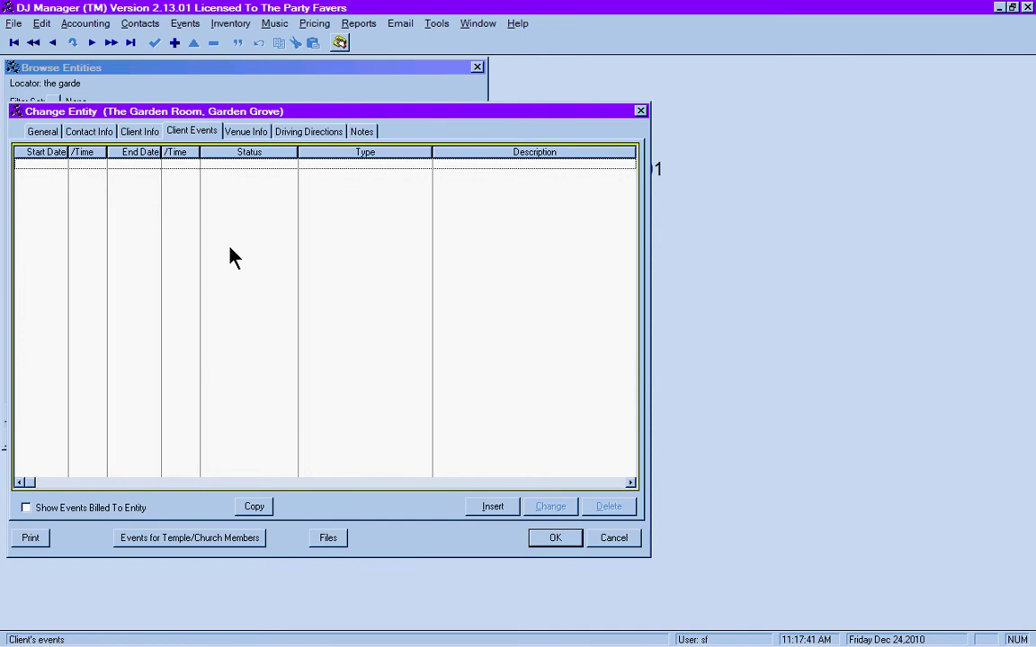
left_click(246, 136)
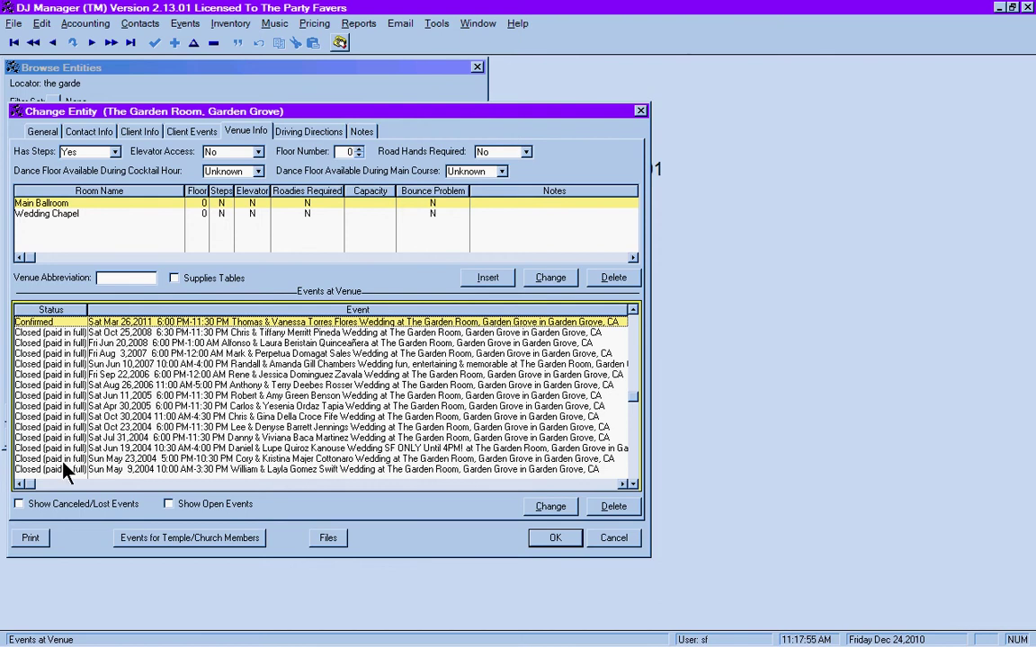
left_click(56, 336)
key("Down")
key("Down")
key("Down")
key("Down")
key("Down")
key("Down")
key("Down")
key("Down")
key("Down")
key("Down")
key("Down")
key("Down")
key("Down")
key("Down")
key("Down")
key("Down")
key("Down")
key("Down")
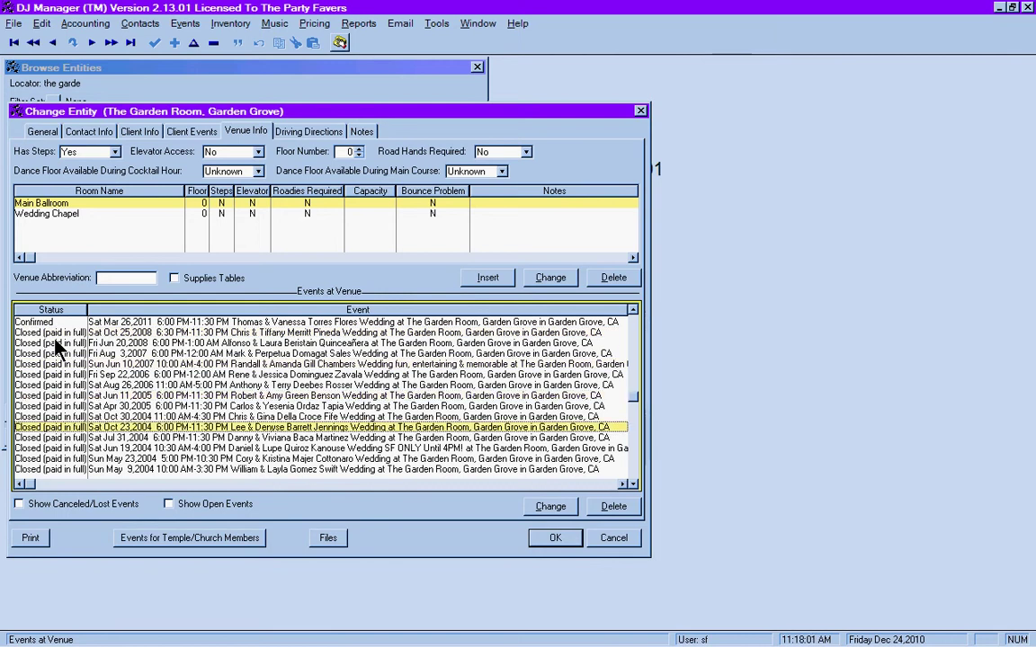
key("Down")
key("Up")
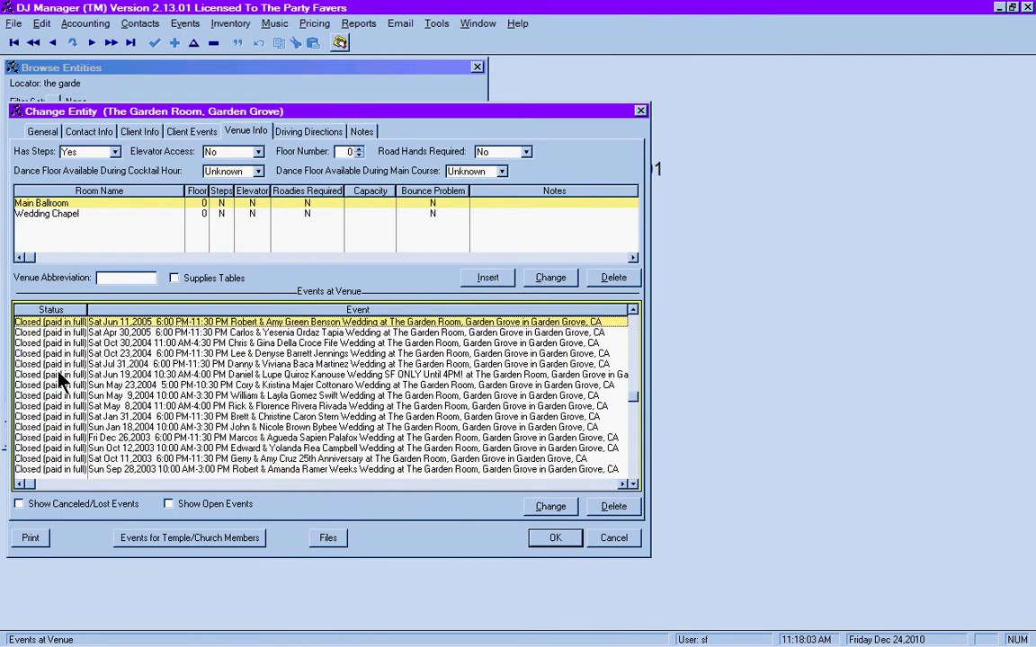
key("Home")
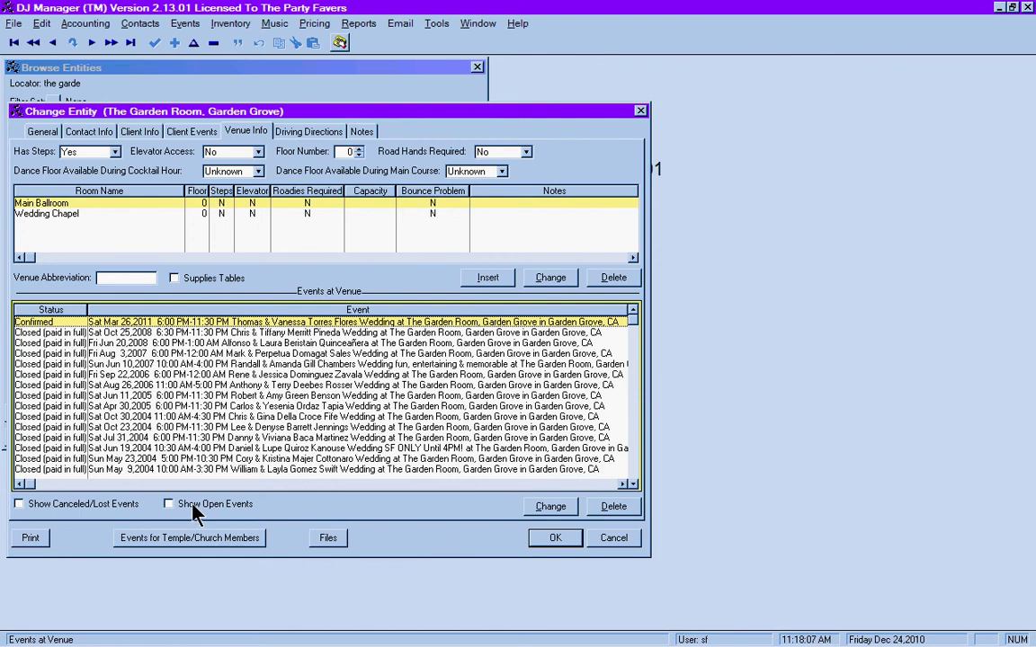
left_click(169, 505)
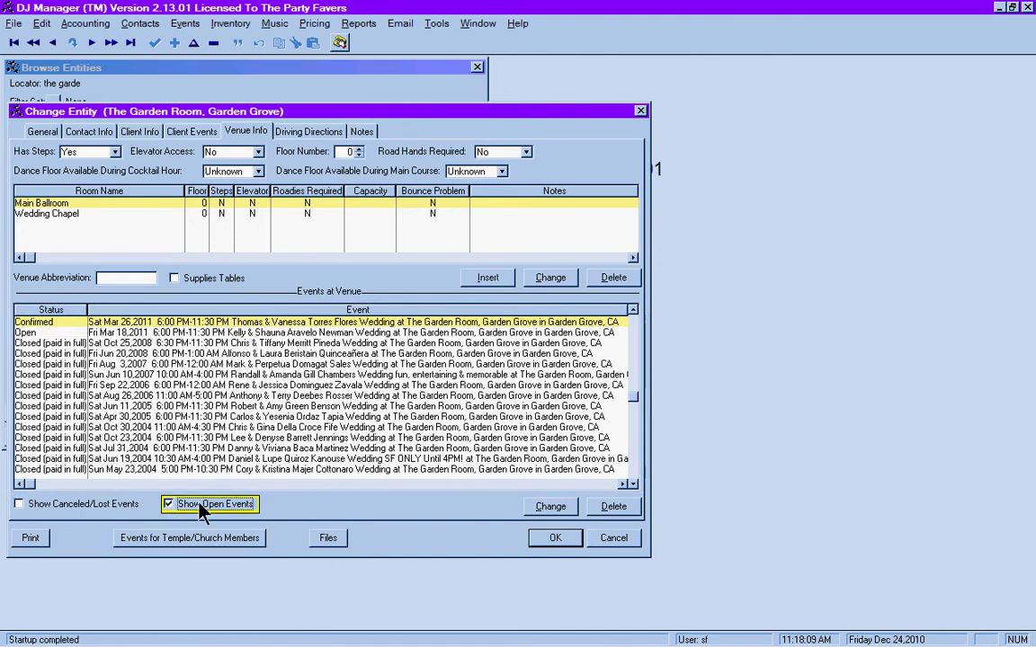
left_click(99, 333)
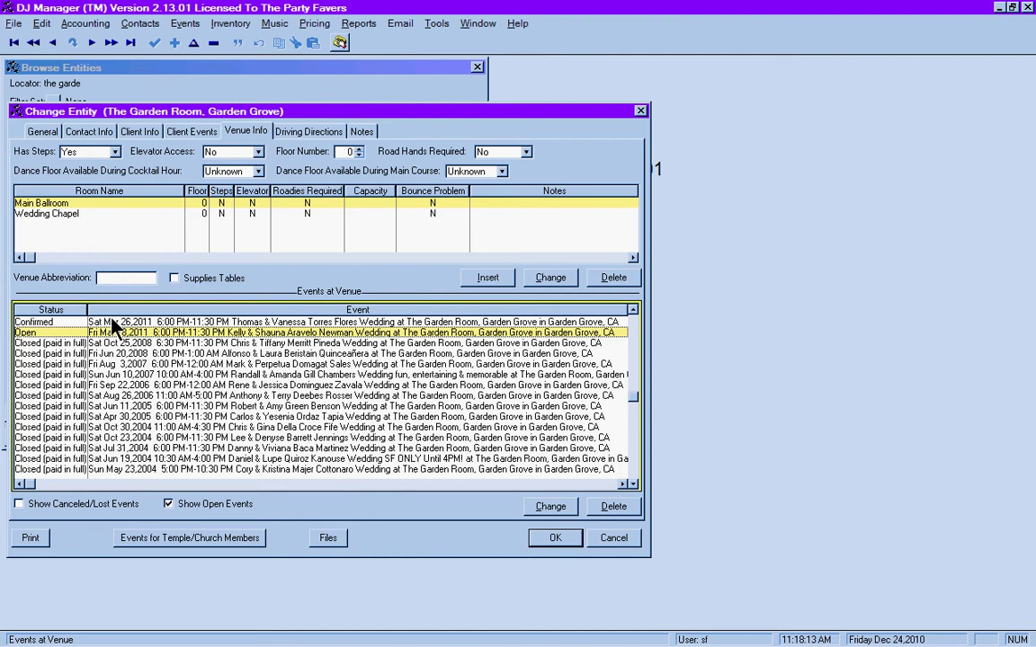
left_click(18, 505)
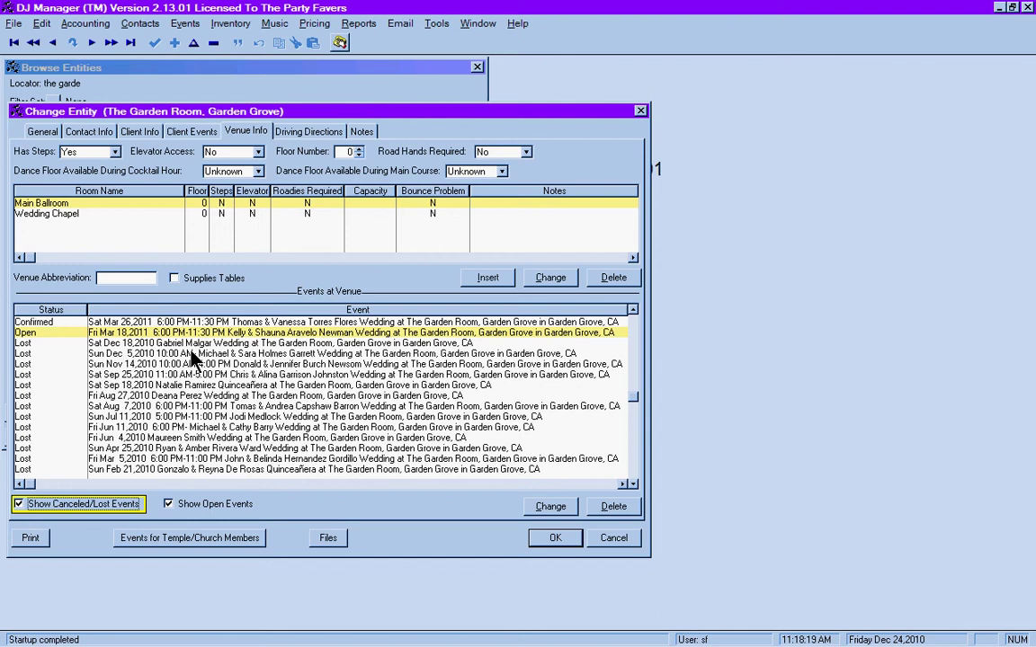
left_click(190, 354)
key("Down")
key("Down")
key("Down")
key("Down")
key("Down")
key("Down")
key("Down")
key("Down")
key("Down")
key("Down")
key("Down")
key("Down")
key("Down")
key("Down")
key("Down")
key("Down")
key("Down")
key("Down")
key("Down")
key("Down")
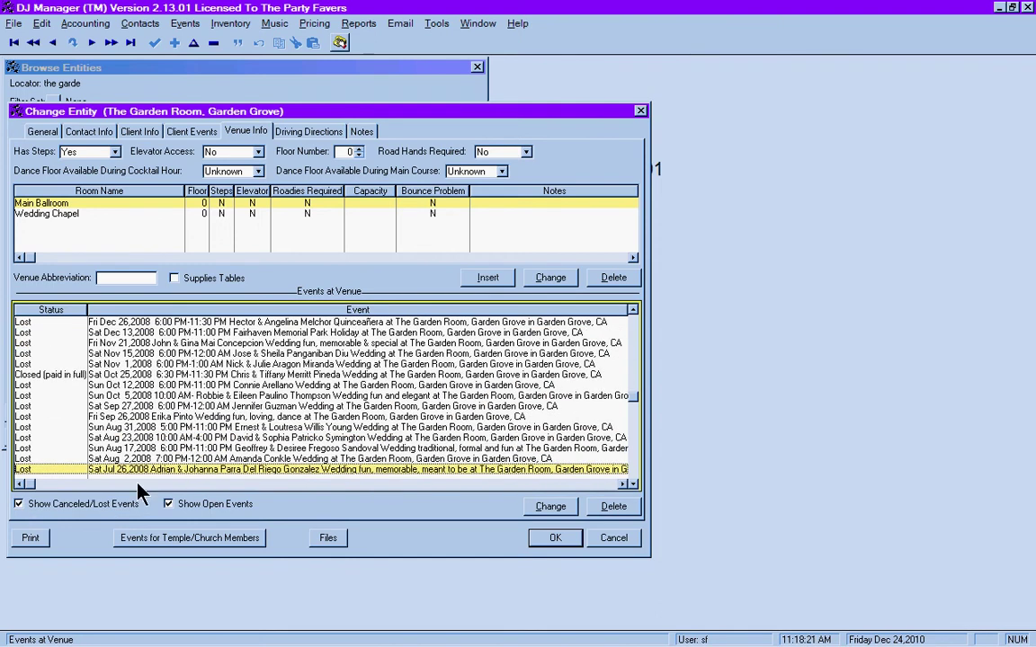
left_click(47, 505)
left_click(178, 506)
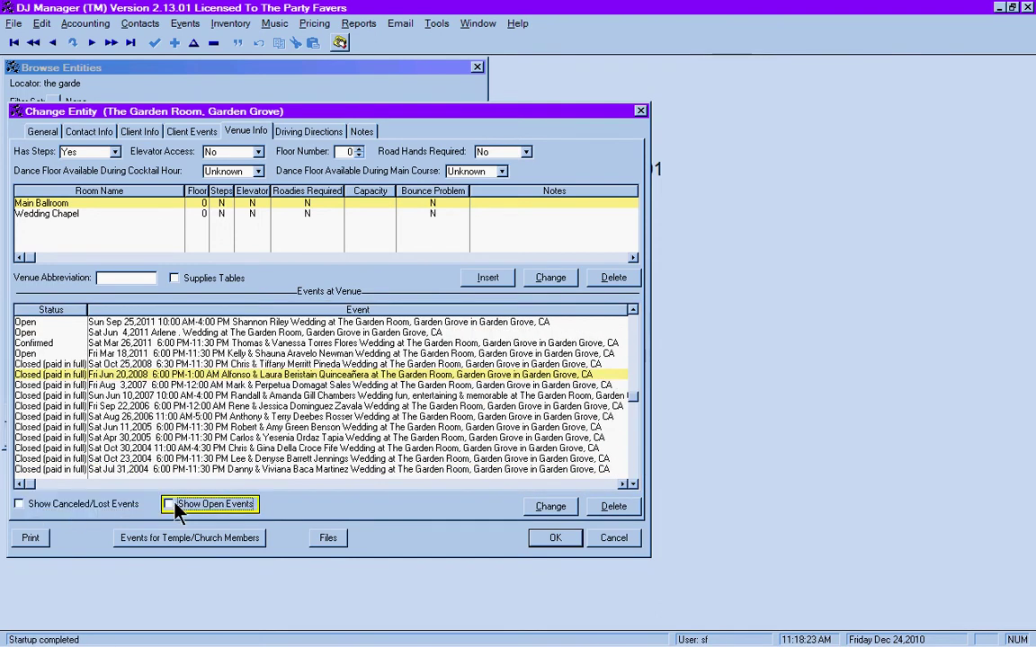
left_click(36, 321)
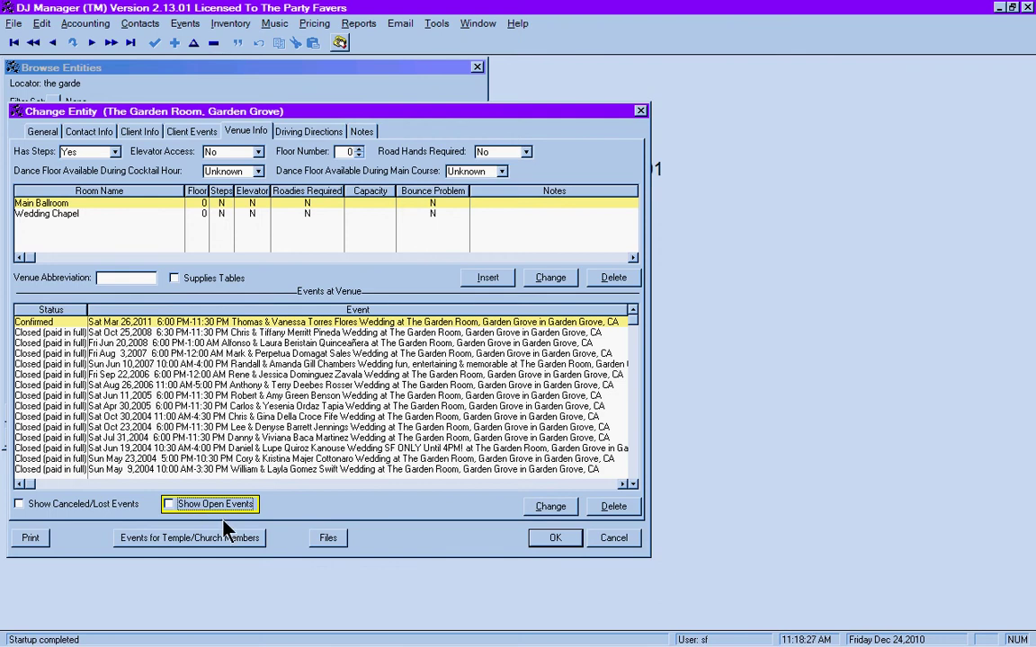
left_click(169, 505)
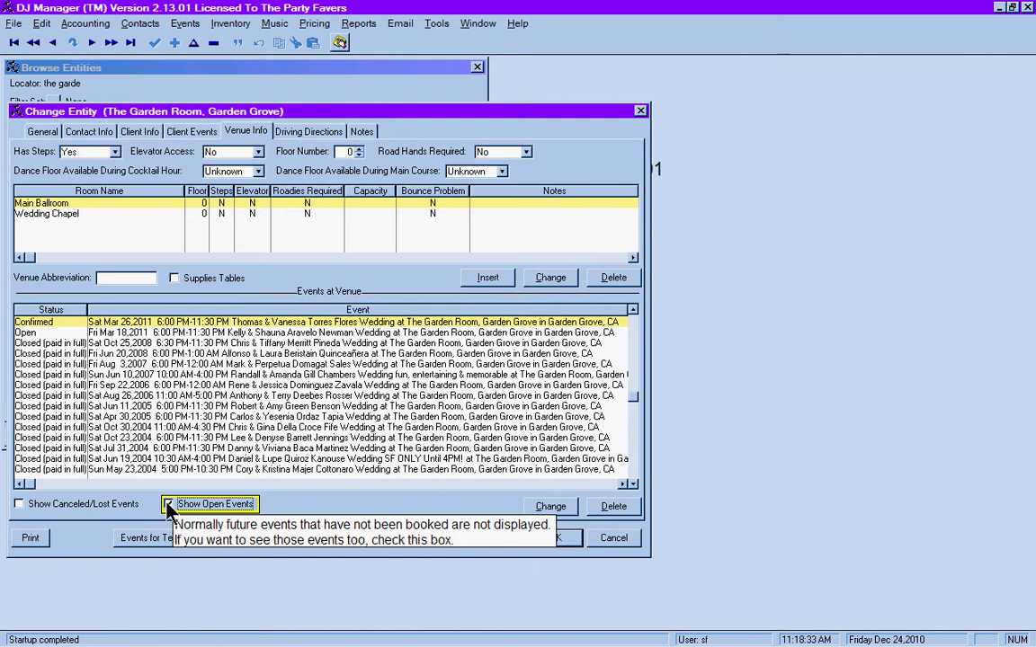
left_click(169, 505)
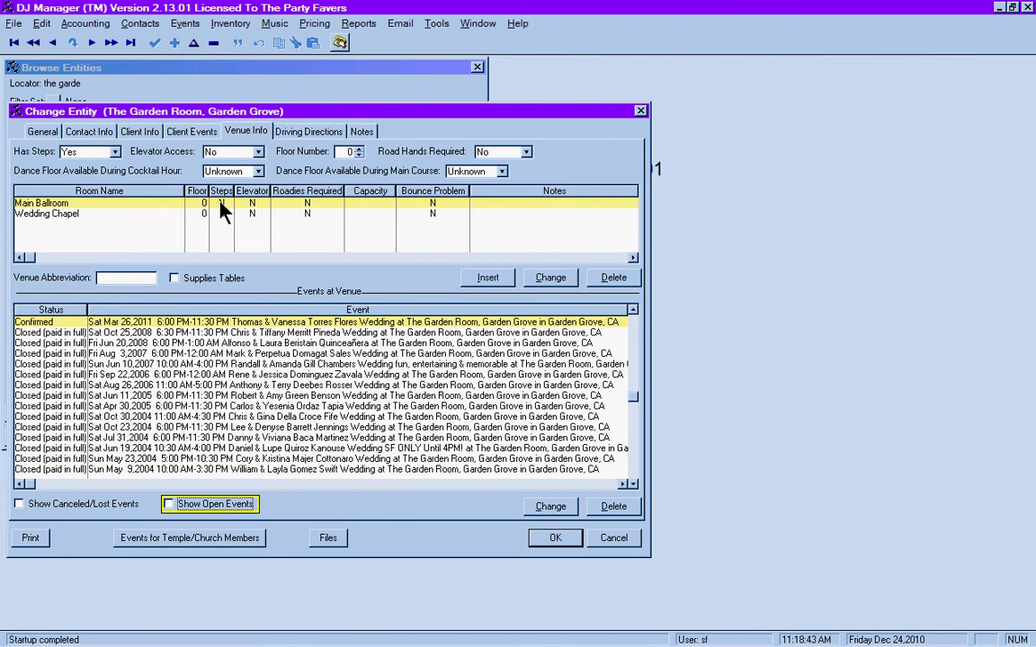
left_click(77, 214)
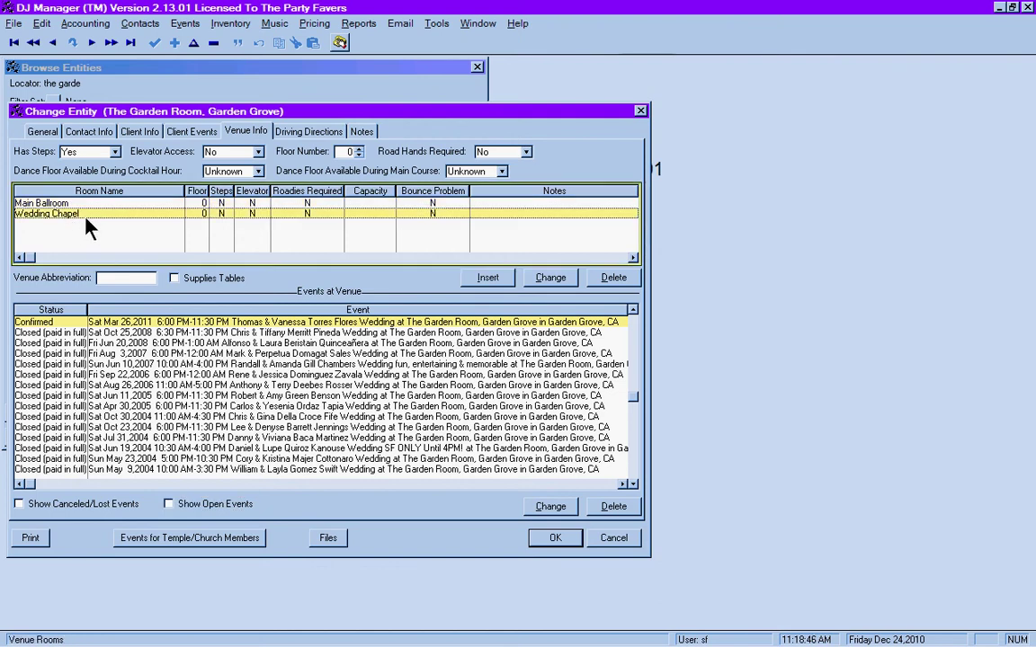
left_click(549, 278)
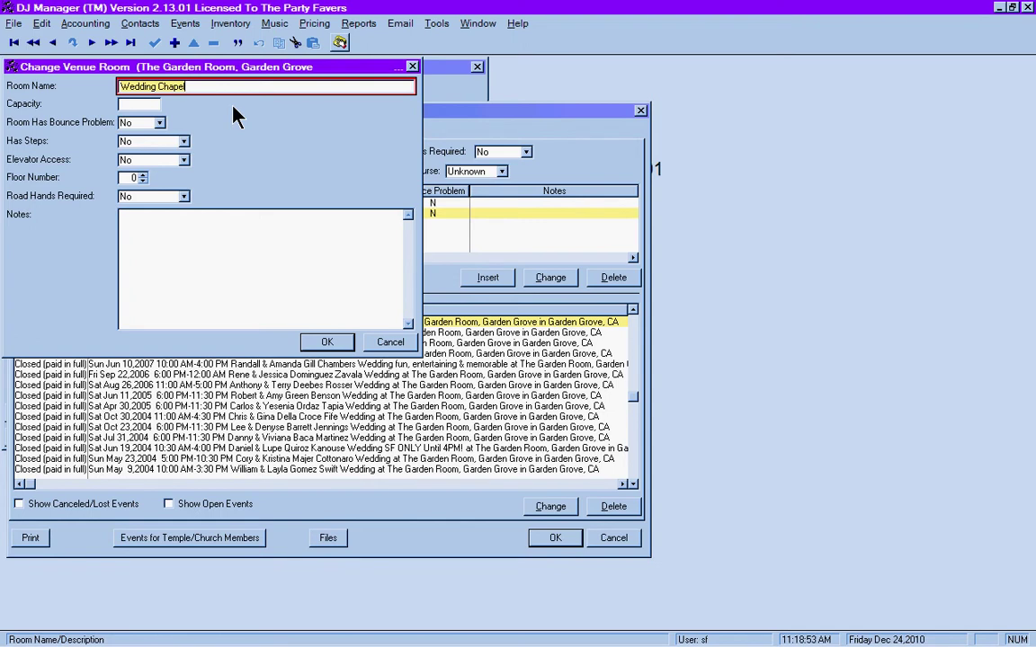
key("Tab")
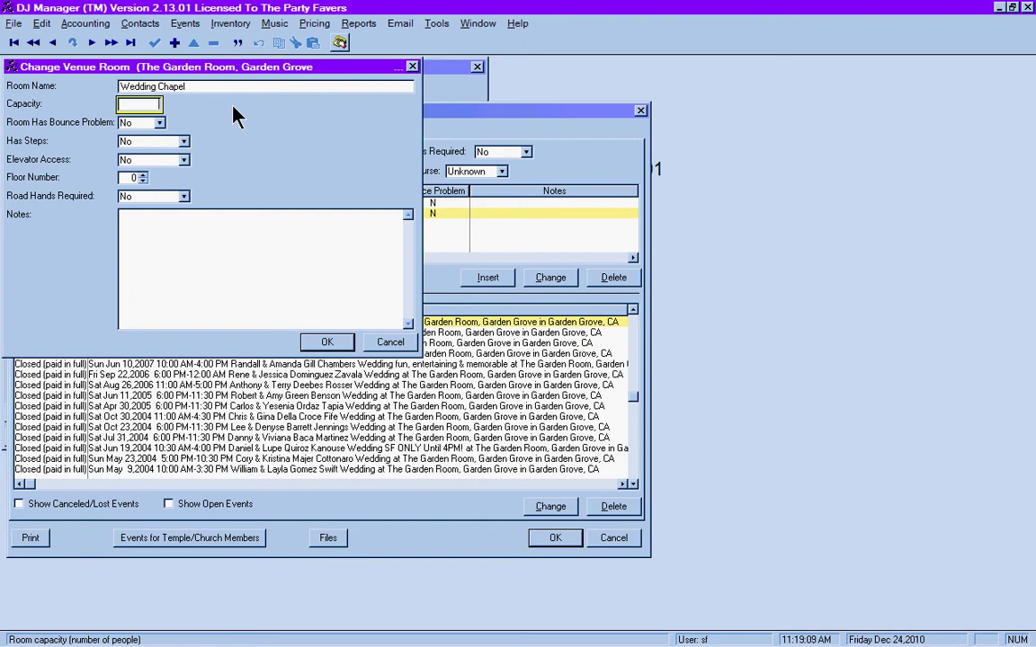
key("Tab")
key("Tab")
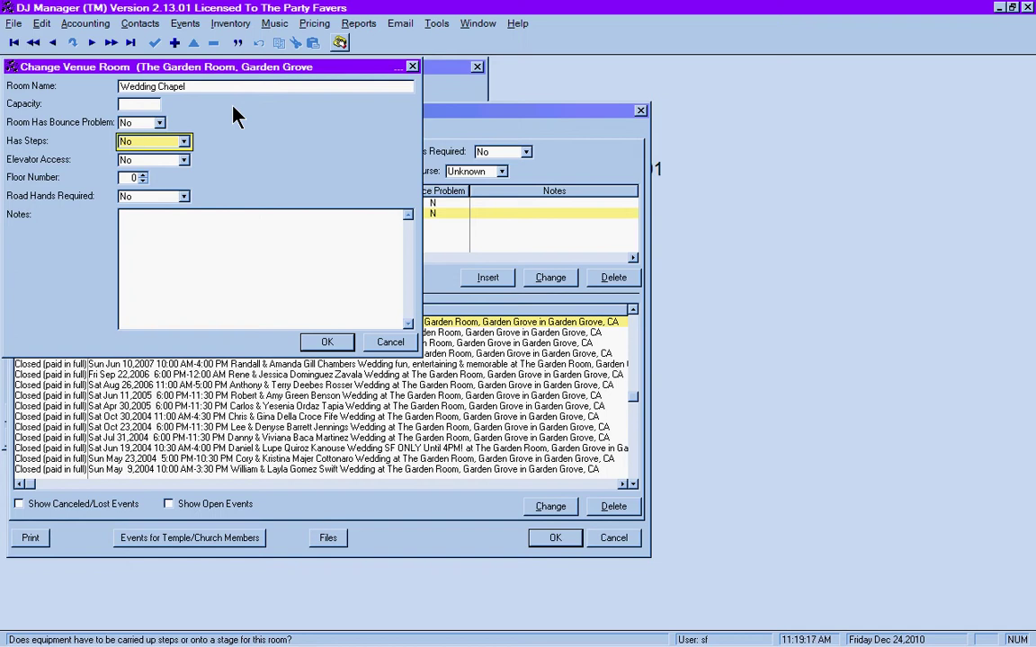
key("Tab")
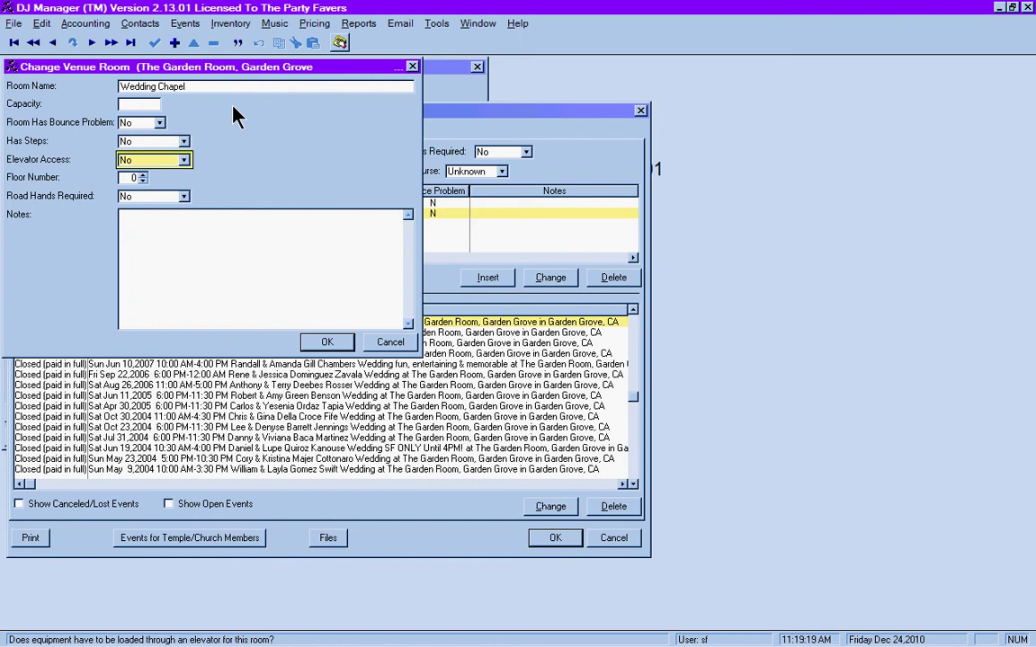
key("Tab")
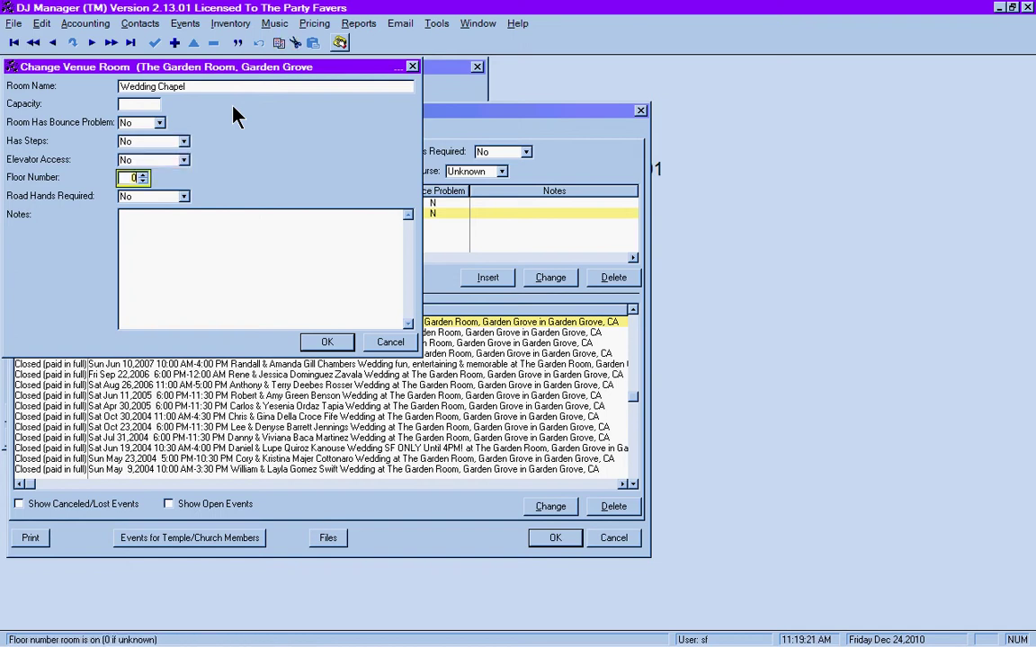
key("Tab")
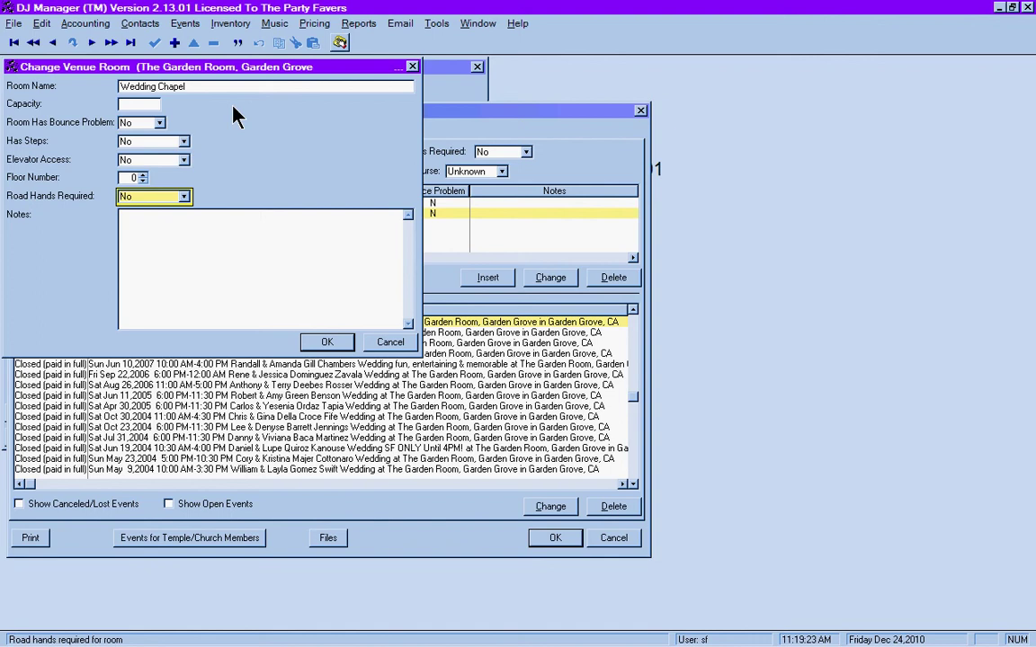
key("alt+Down")
key("Down")
key("Down")
key("Up")
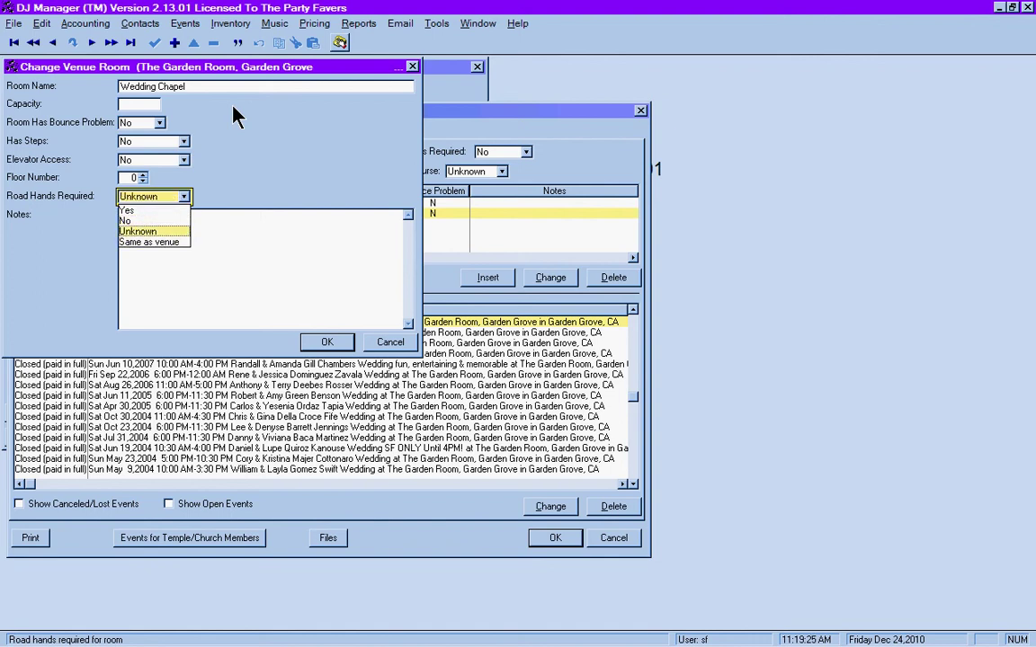
key("Up")
key("Up")
key("Down")
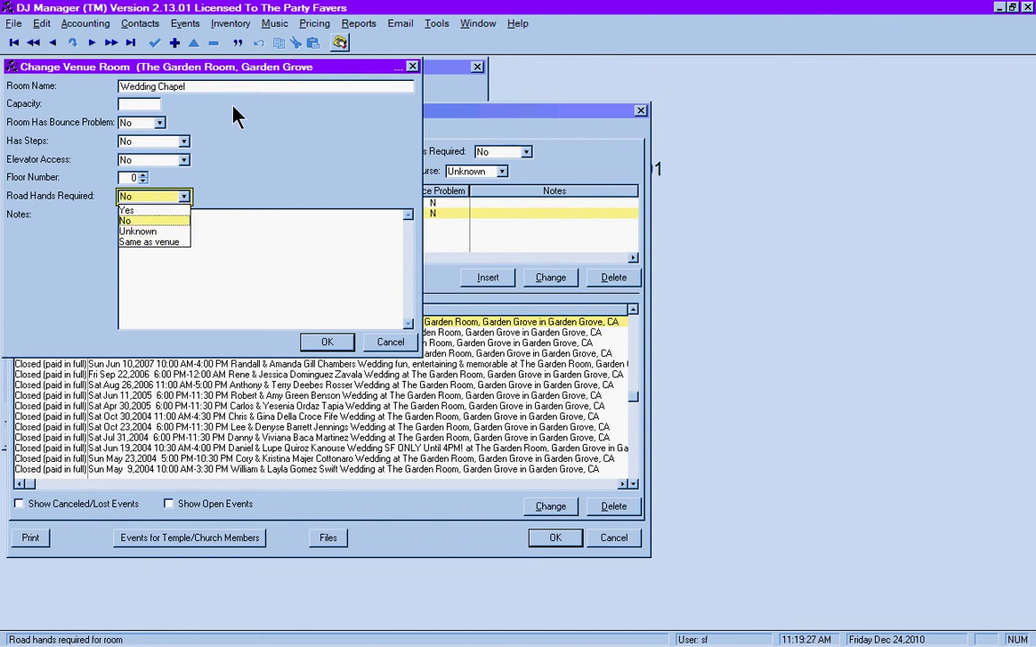
key("Tab")
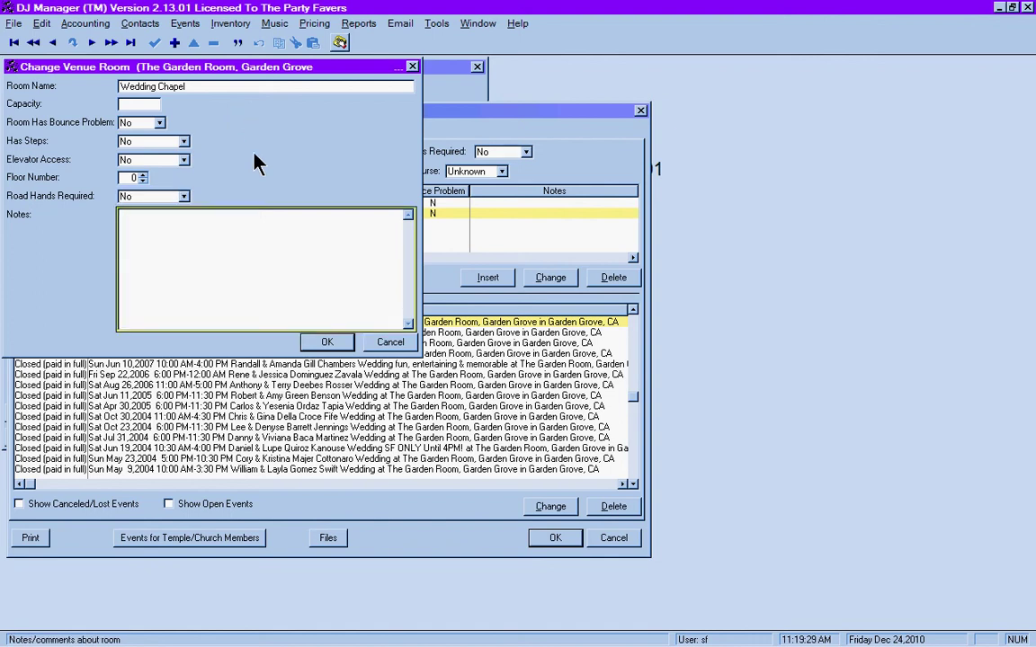
left_click(390, 344)
left_click(23, 205)
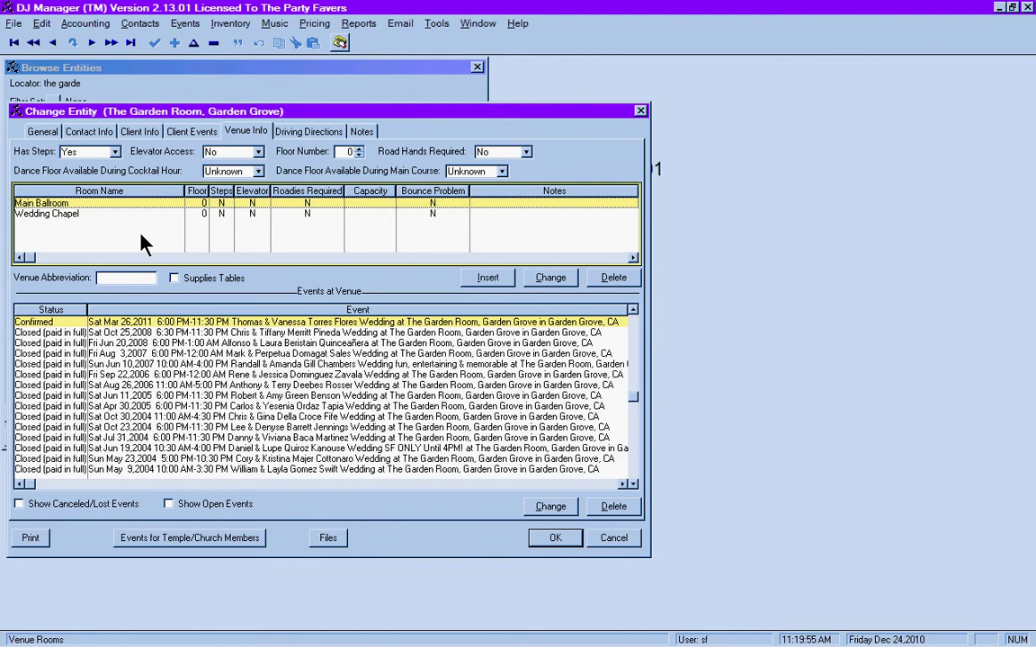
left_click(550, 283)
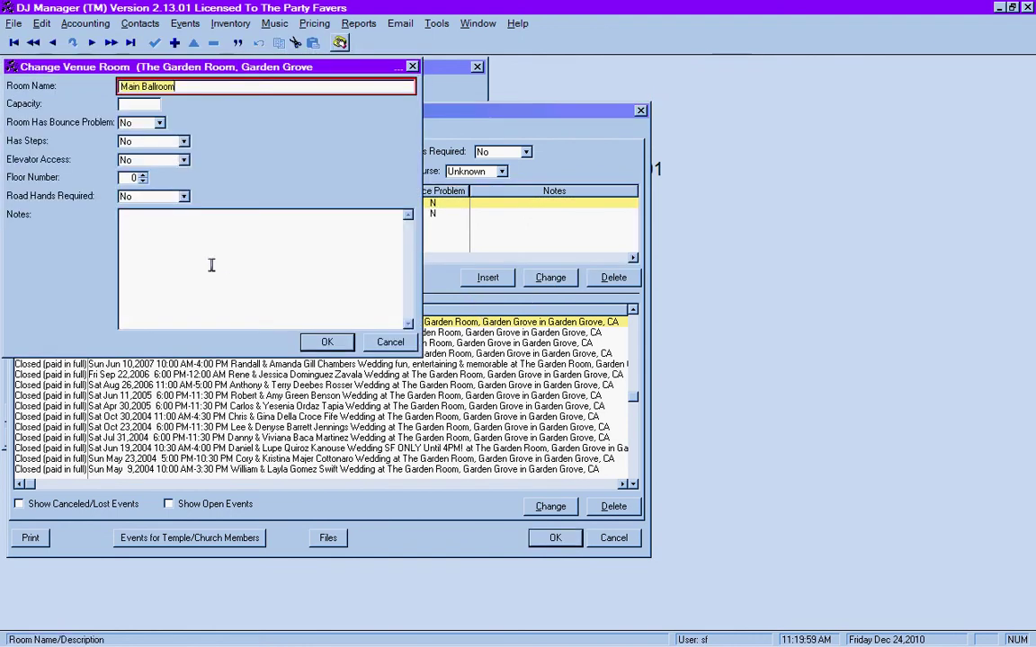
left_click(153, 244)
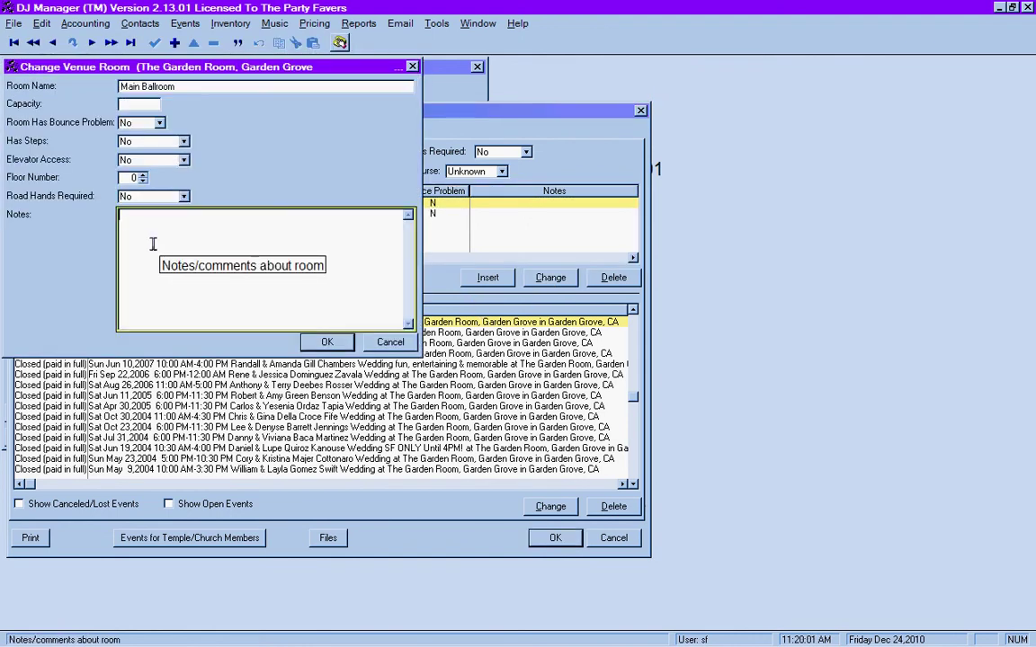
type("www.hilton")
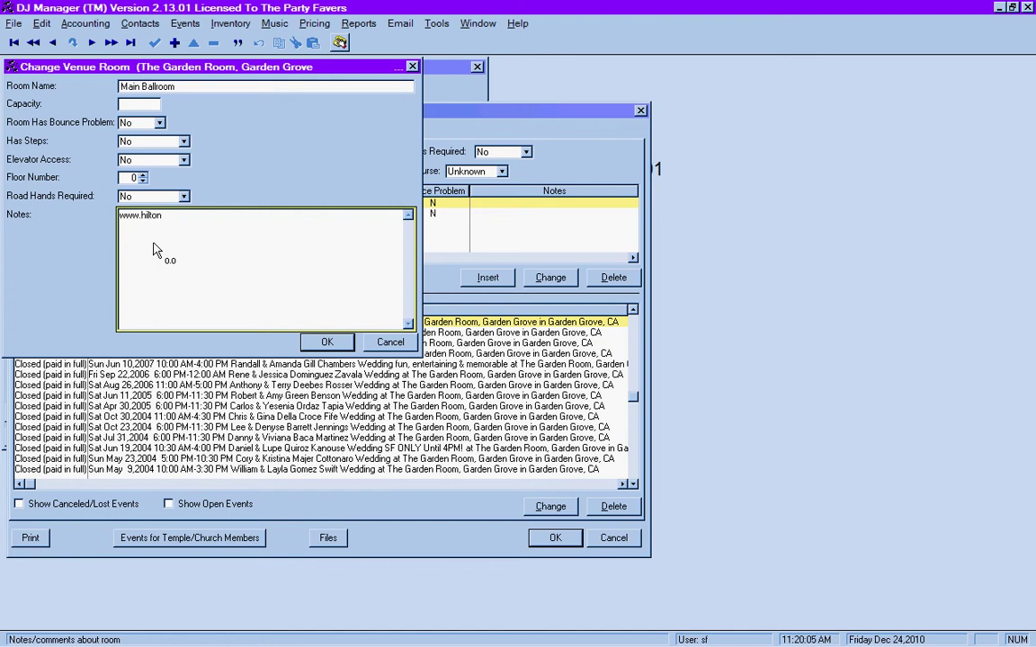
type(".com\\floorplan")
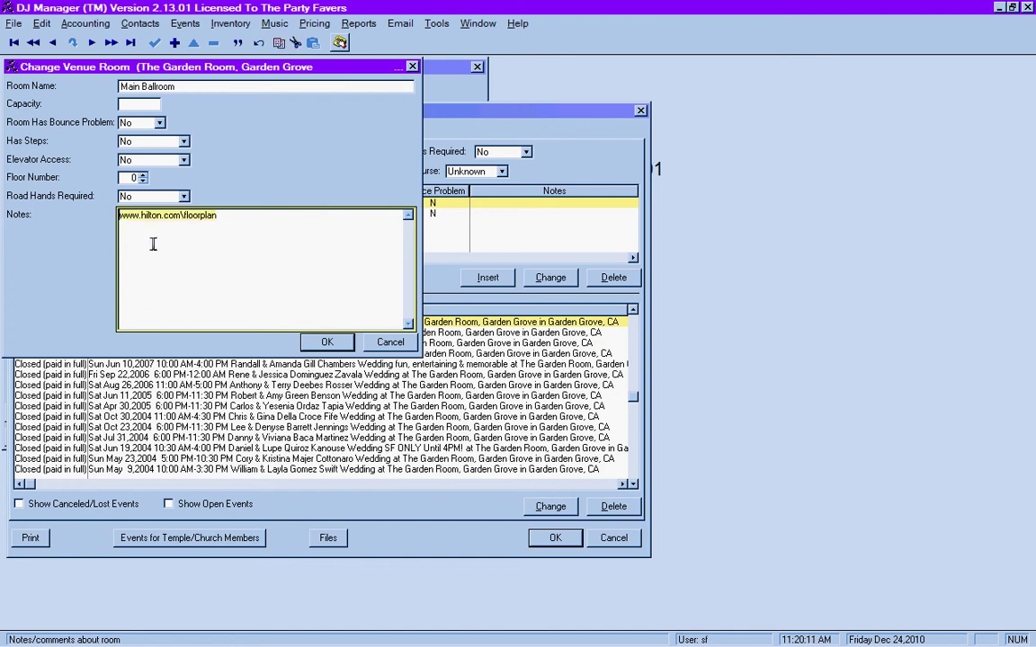
double_click(153, 243)
key("Delete")
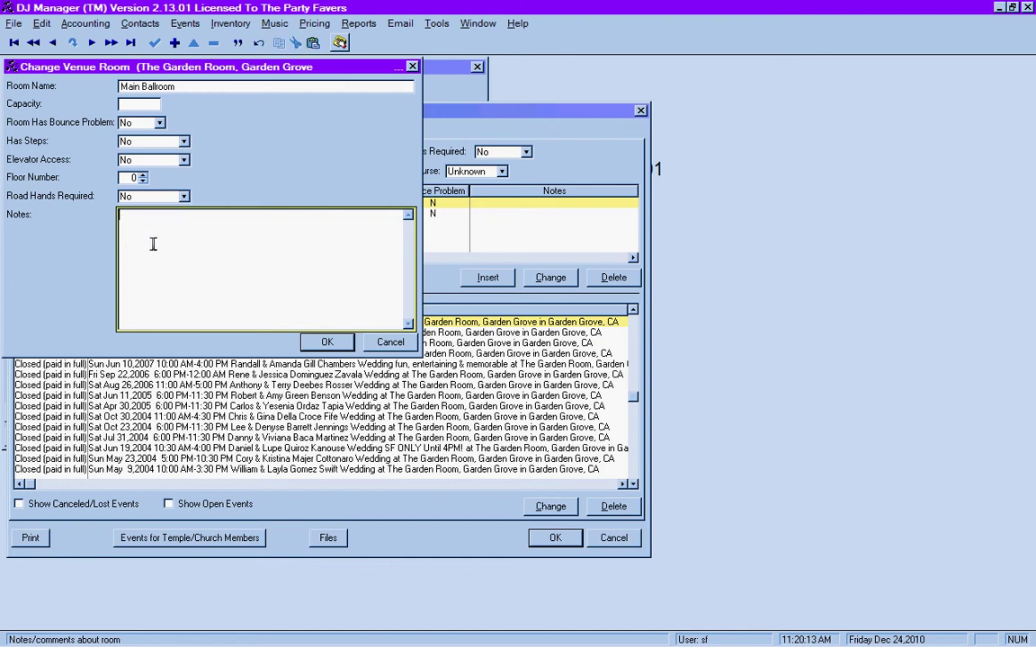
left_click(326, 342)
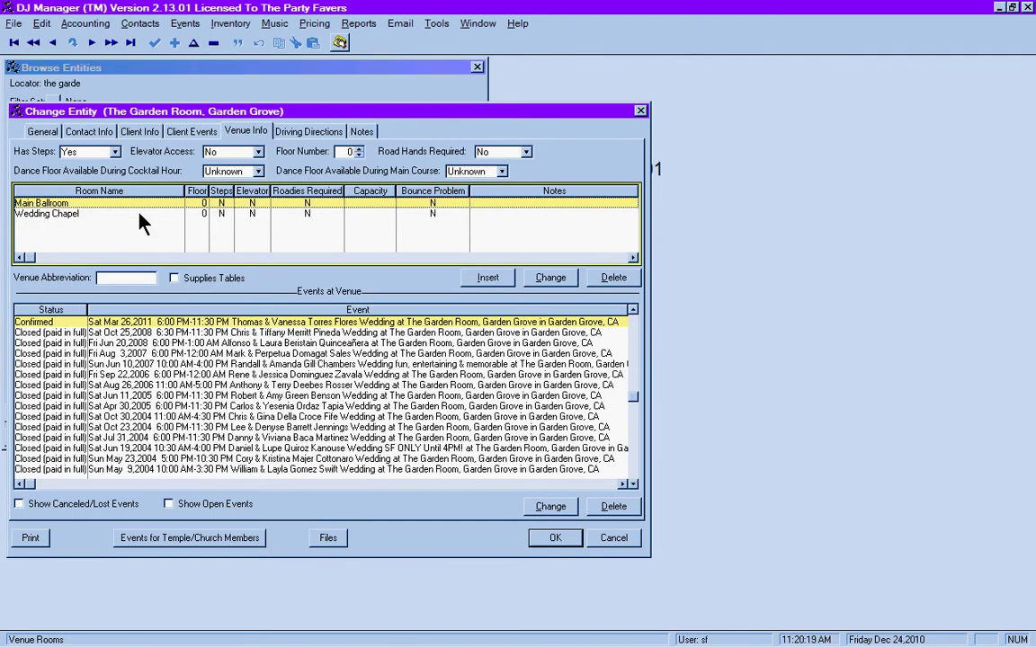
- Look through the Garden Room's Driving Directions, Notes, Client Events, Client Info and Contact Info, ending on General
left_click(306, 135)
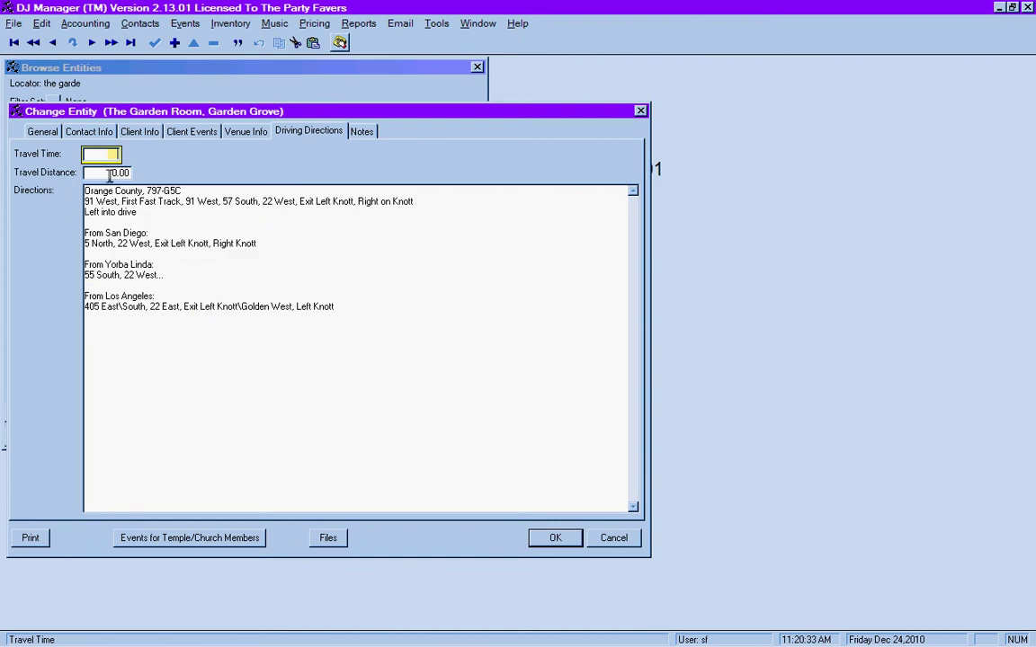
left_click(361, 133)
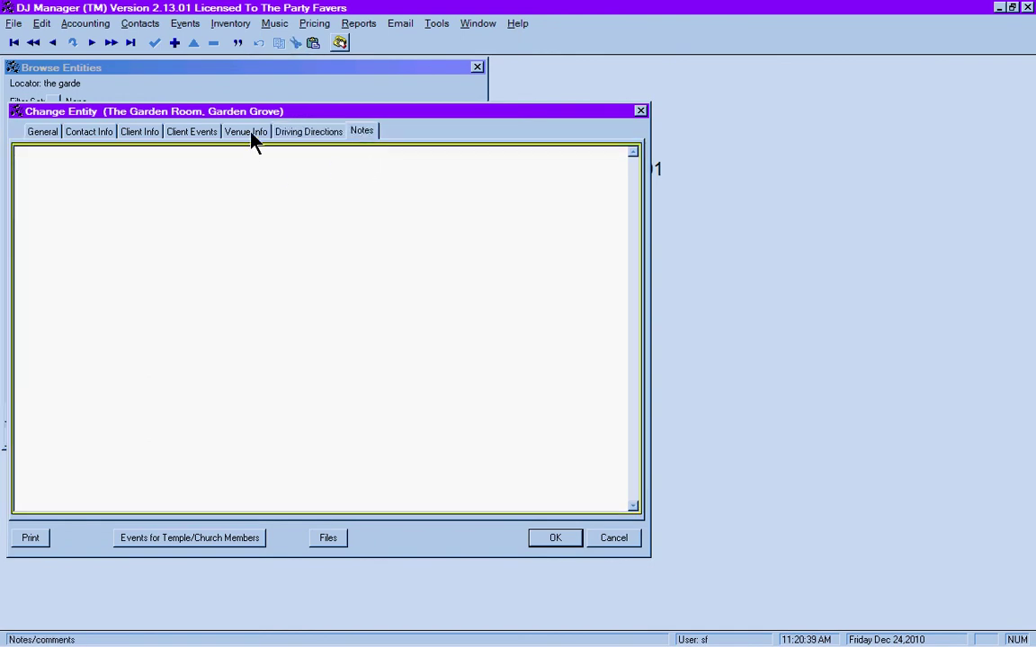
left_click(180, 137)
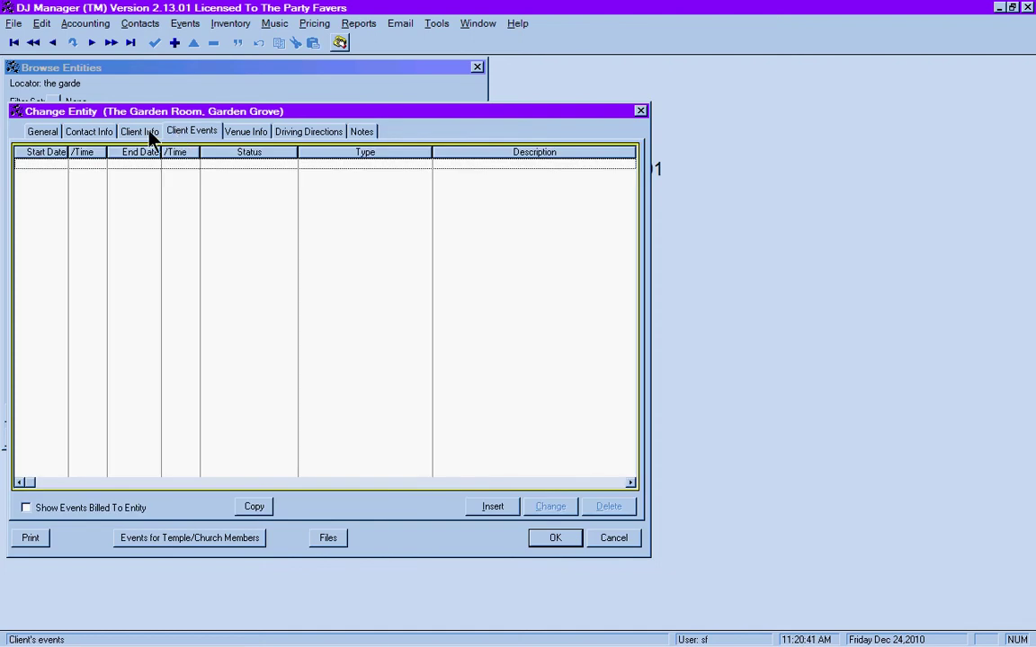
left_click(142, 133)
left_click(90, 132)
left_click(42, 131)
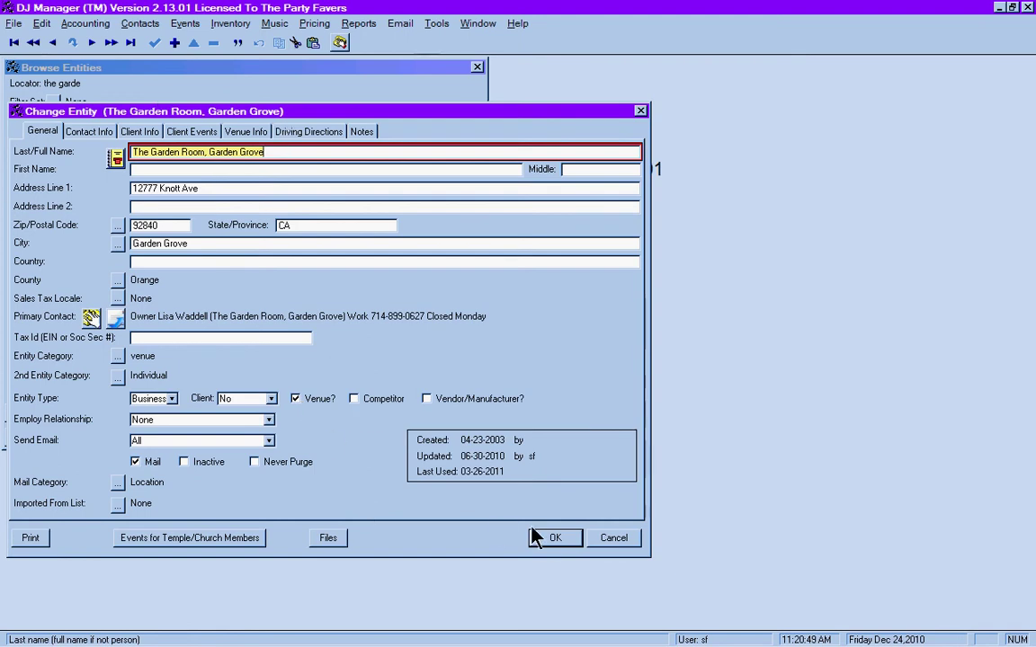
- Close the Garden Room with OK and open Fenton Photography via a 'fen' Locator search
left_click(550, 539)
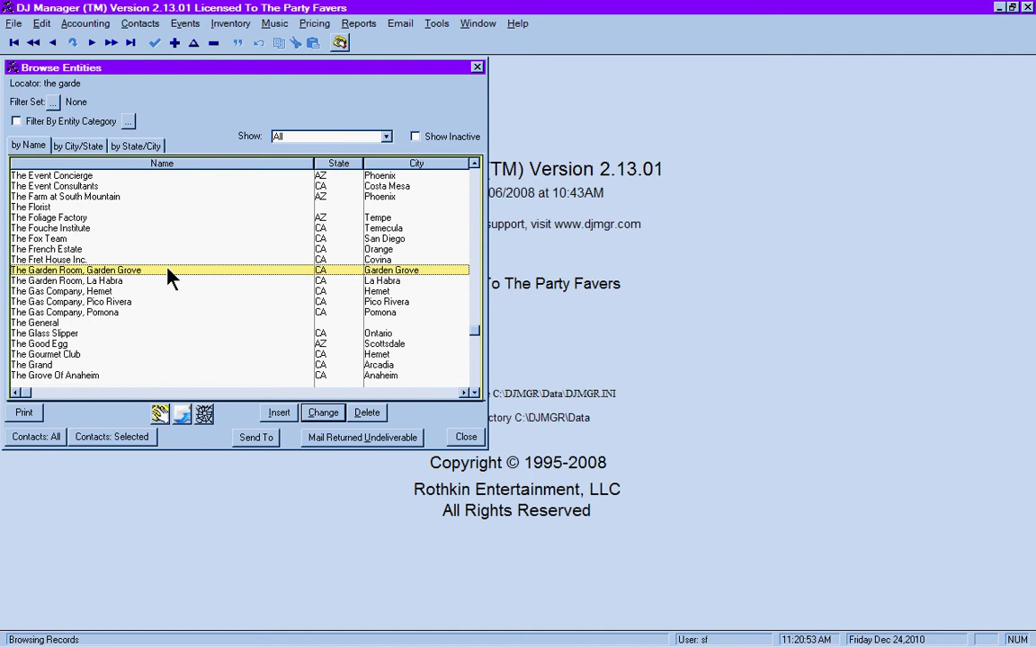
key("Down")
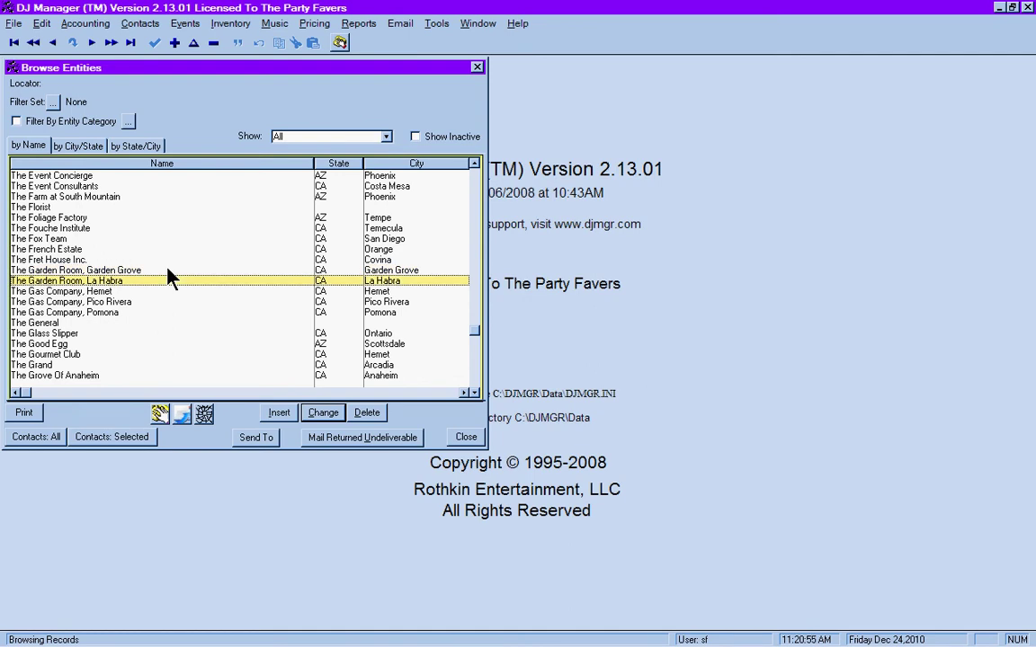
type("fen")
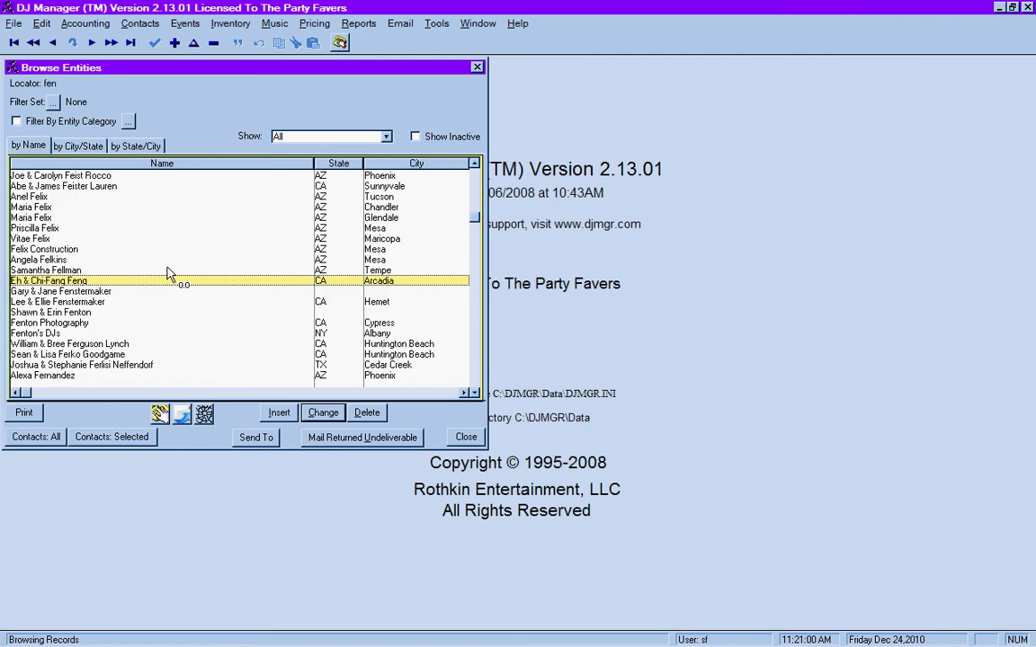
scroll(167, 274, "down", 3)
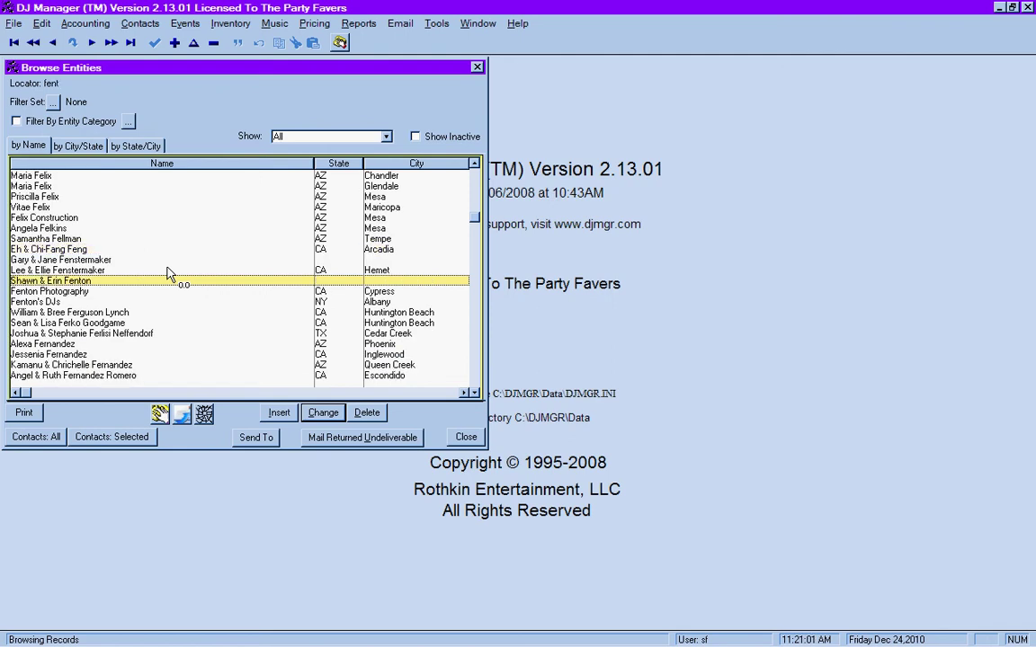
key("Down")
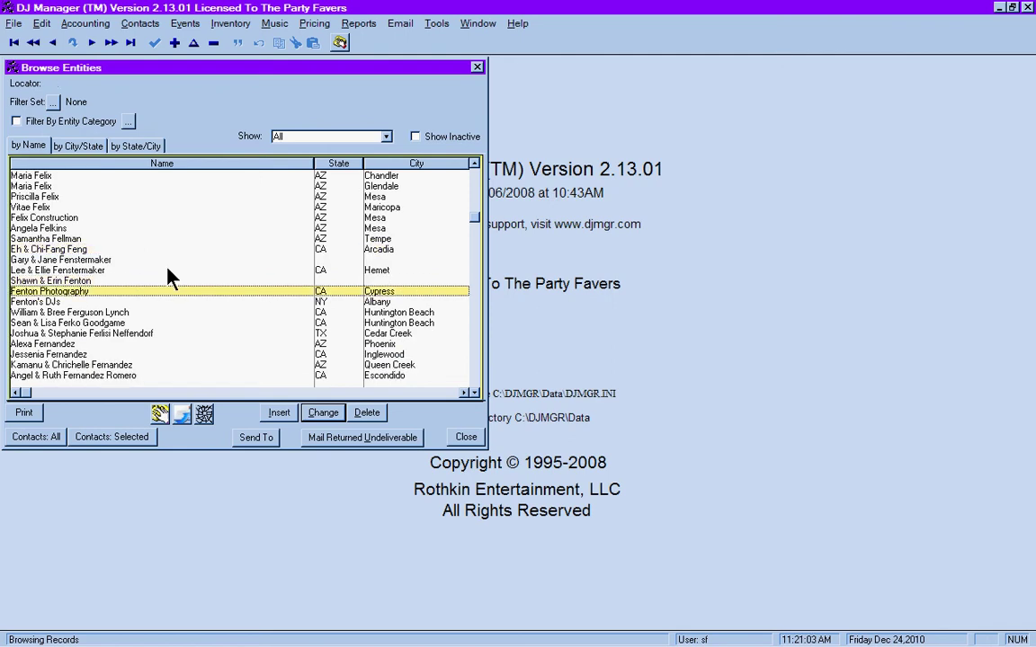
left_click(323, 413)
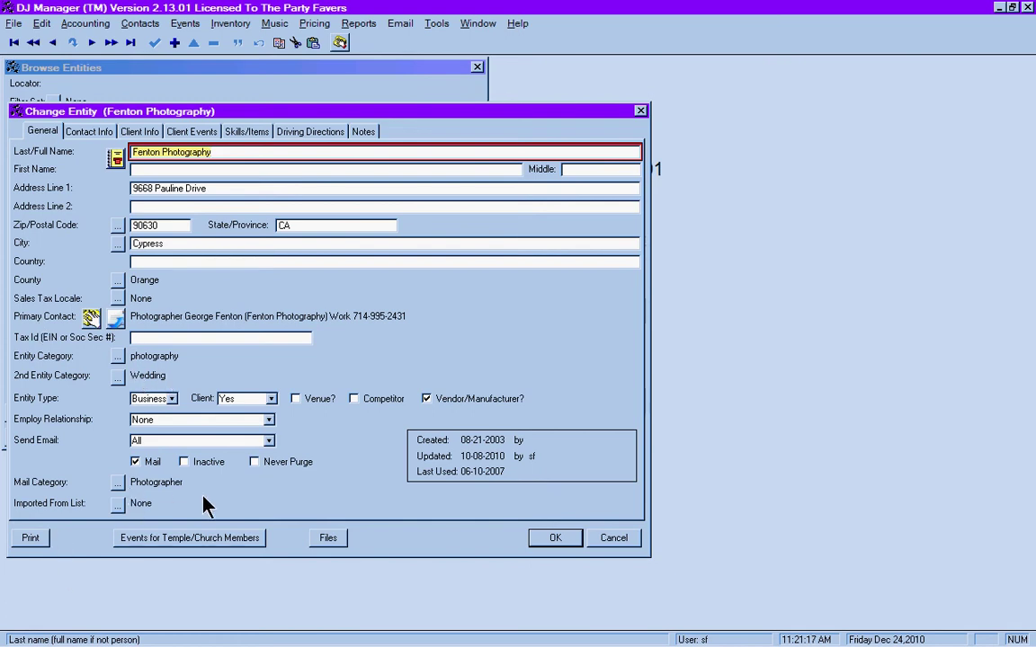
- From Fenton Photography's Contact Info, list its Events Vendor At and select the May 8, 2004 wedding
left_click(83, 135)
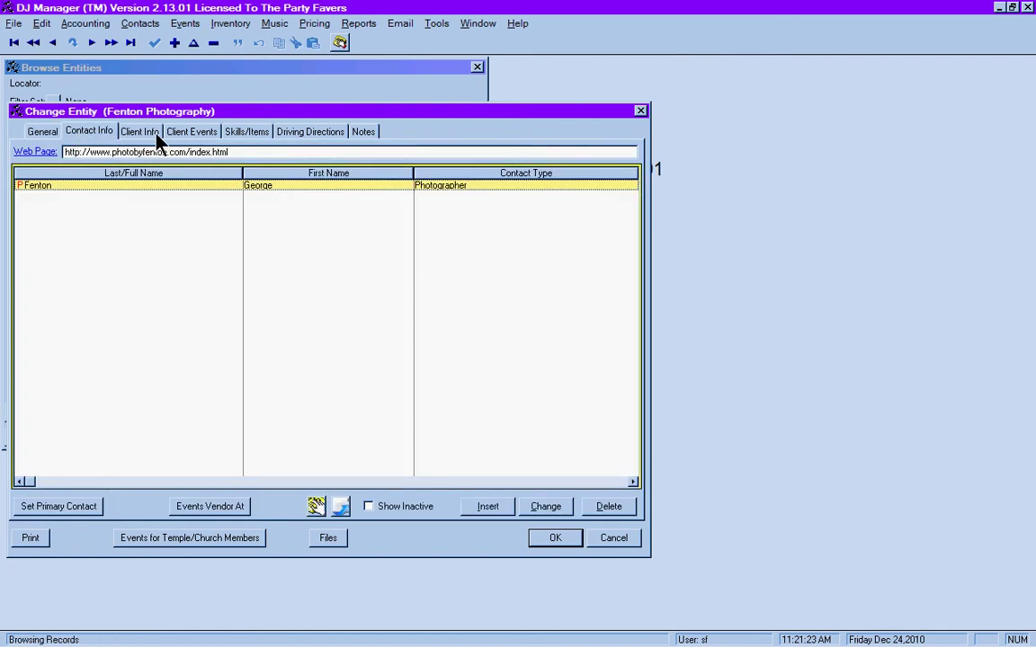
left_click(222, 512)
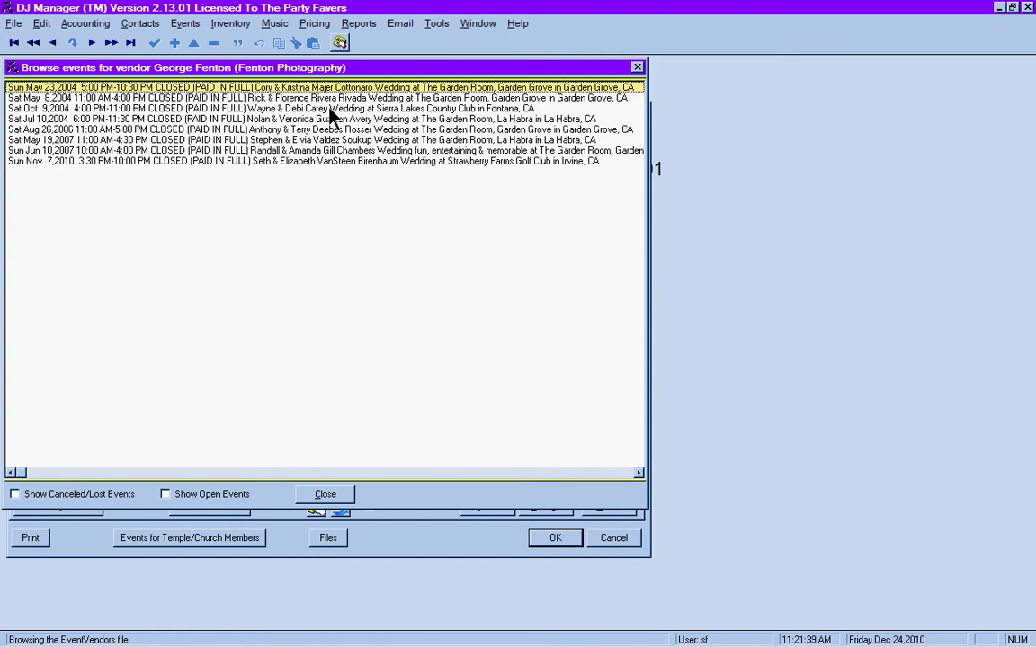
left_click(271, 100)
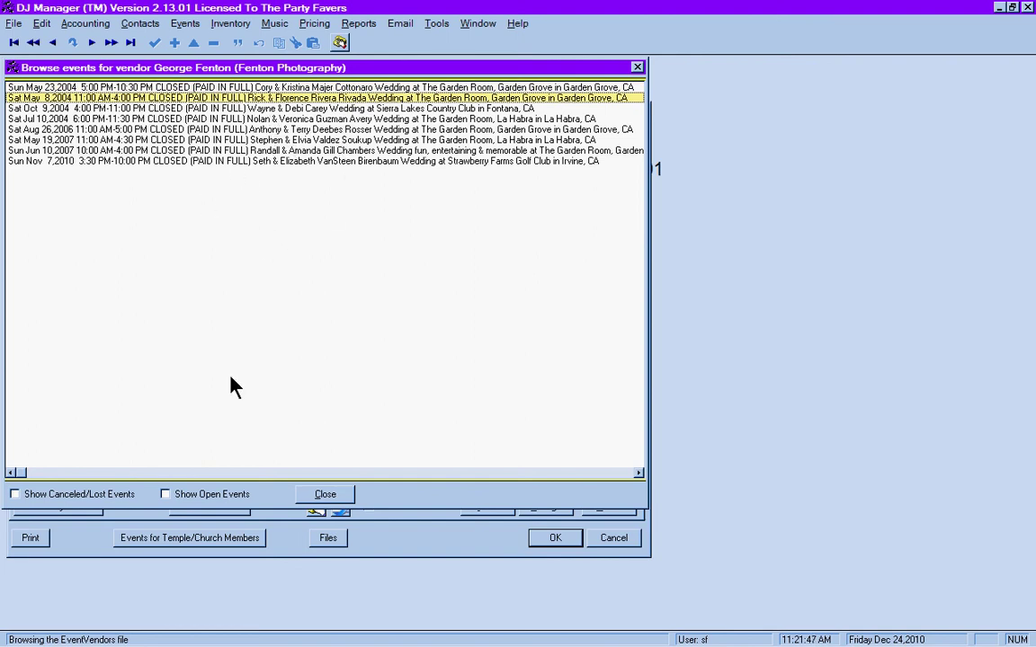
left_click(135, 23)
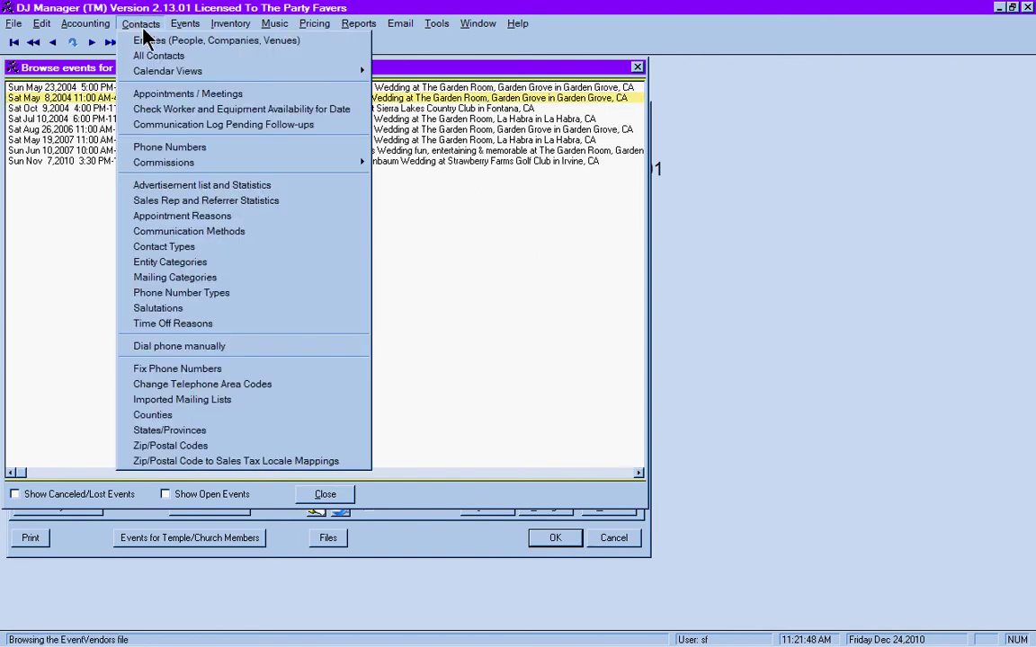
left_click(250, 334)
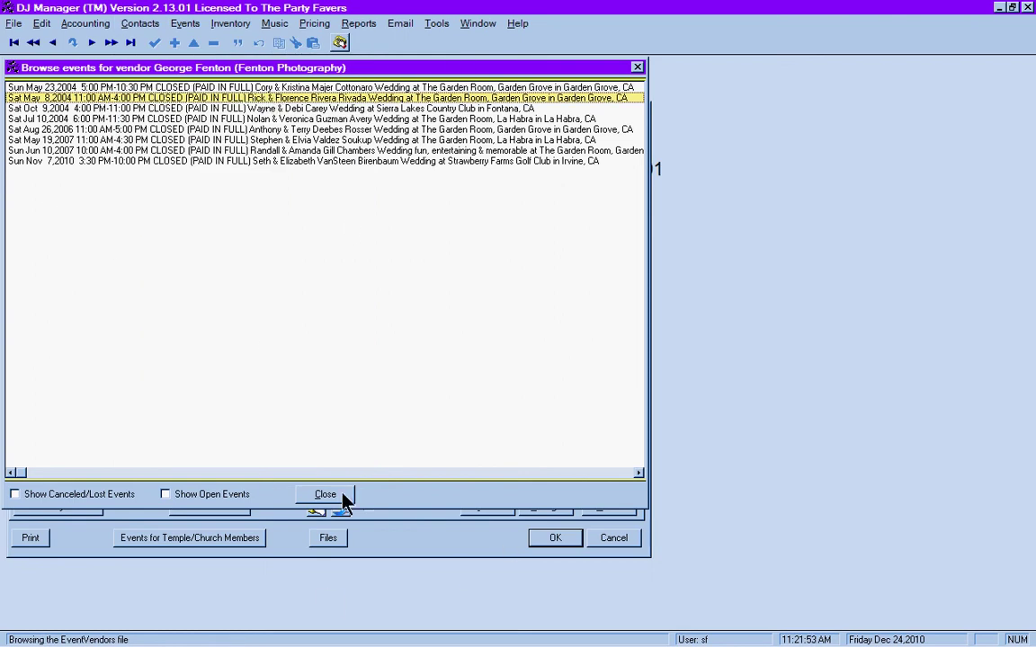
- Show open events, briefly toggle canceled/lost events on and off, then close the list
left_click(163, 495)
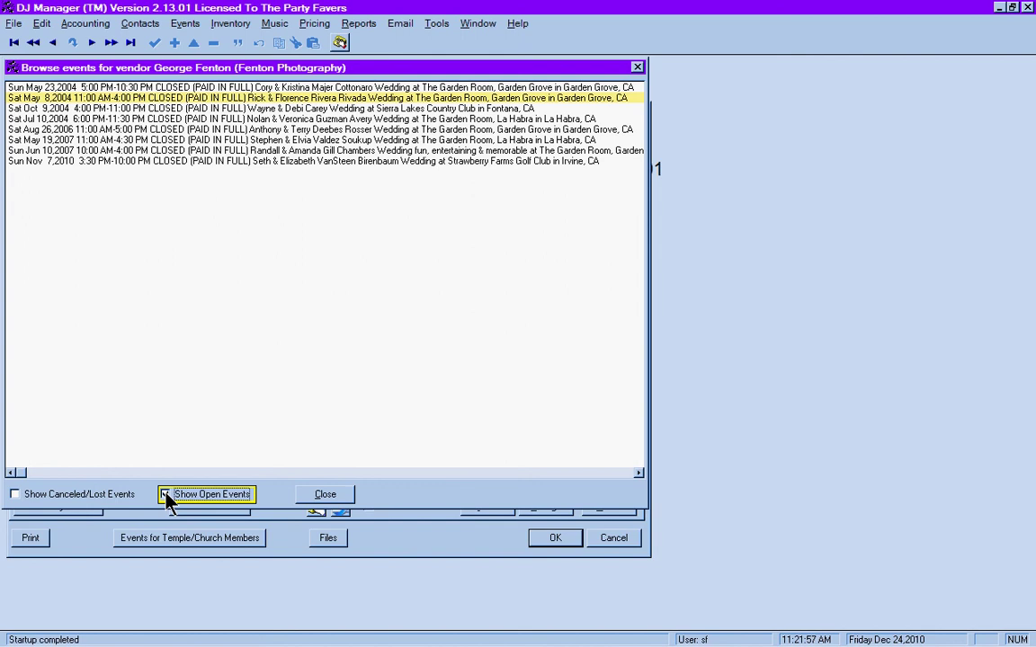
left_click(17, 496)
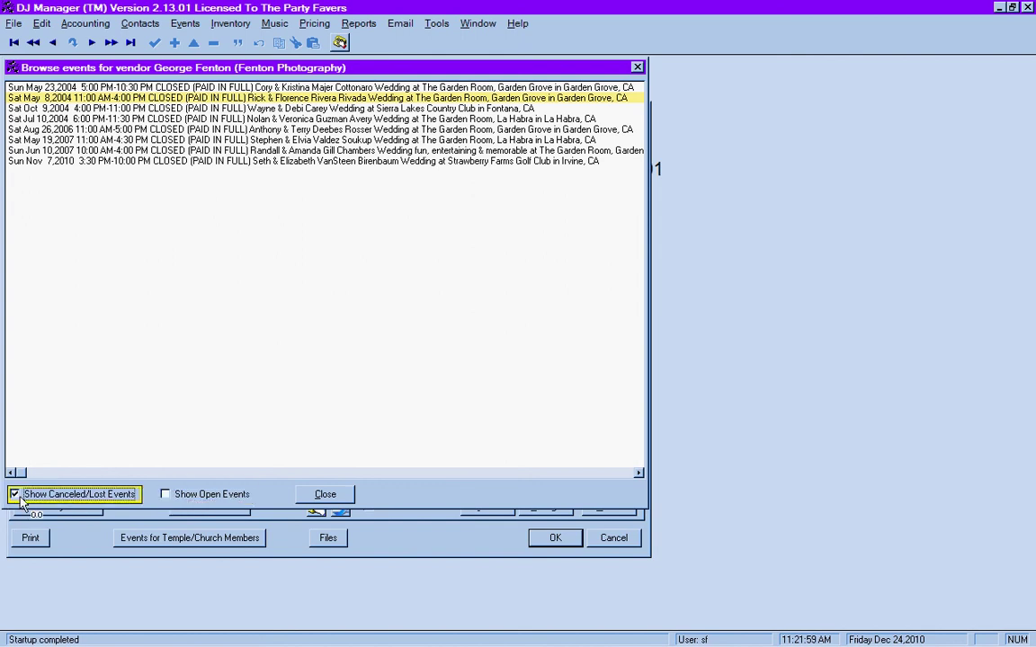
left_click(19, 497)
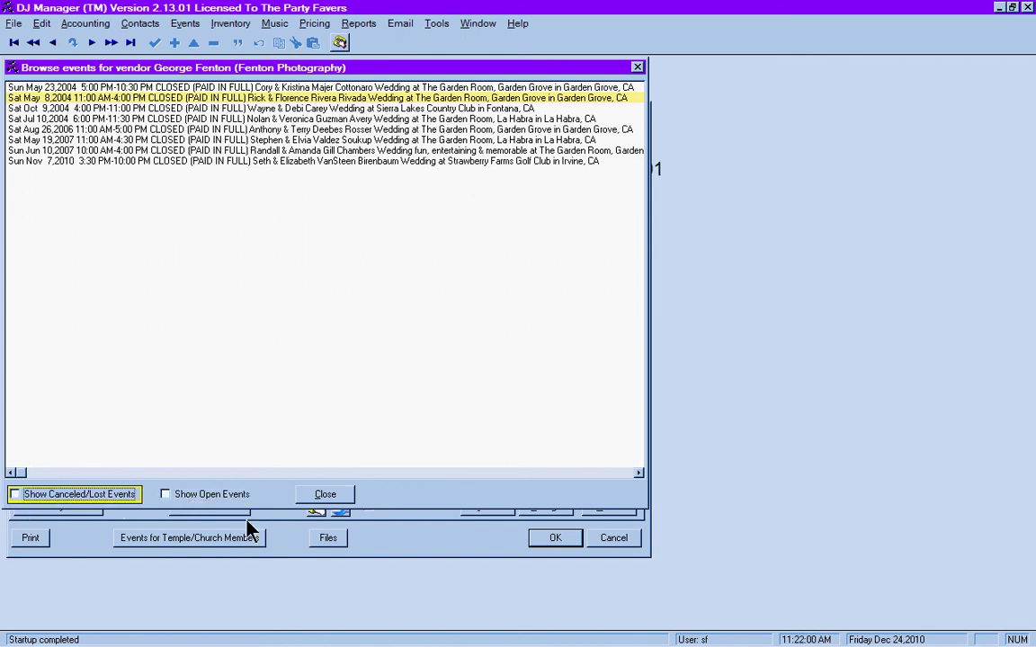
left_click(325, 496)
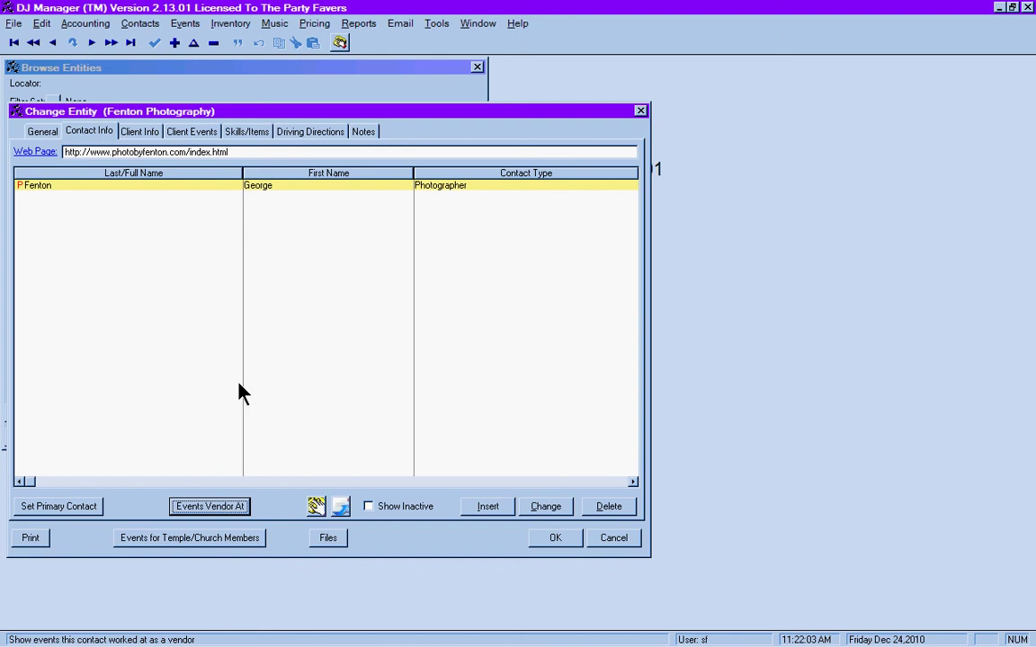
- Review Fenton Photography's Notes, Driving Directions, General and Contact Info, checking its photobyfenton.com web page
left_click(363, 132)
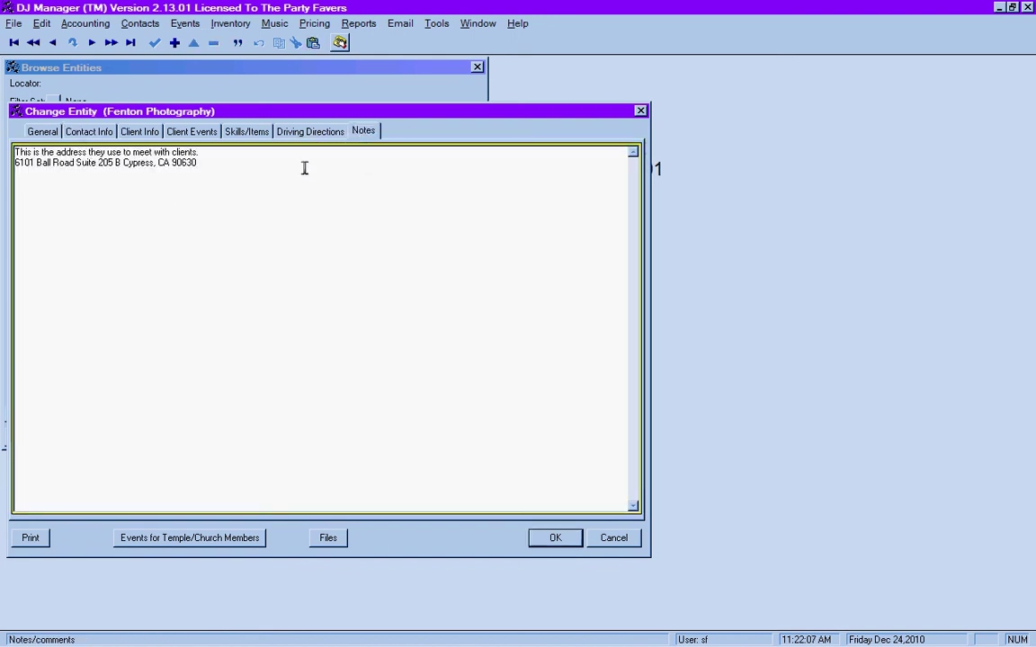
left_click(310, 132)
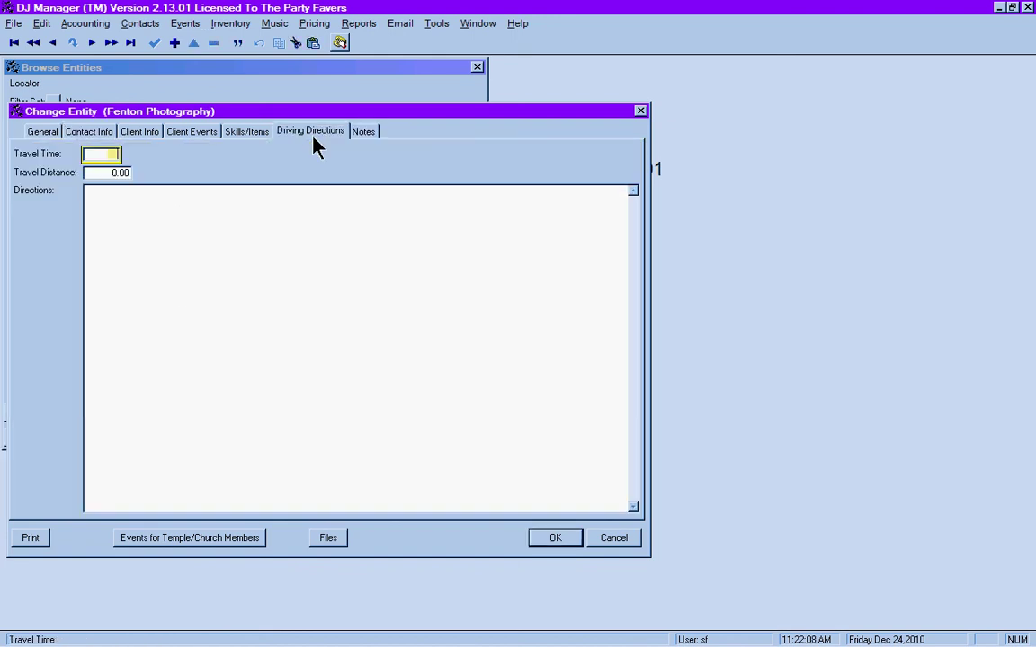
left_click(41, 132)
left_click(87, 131)
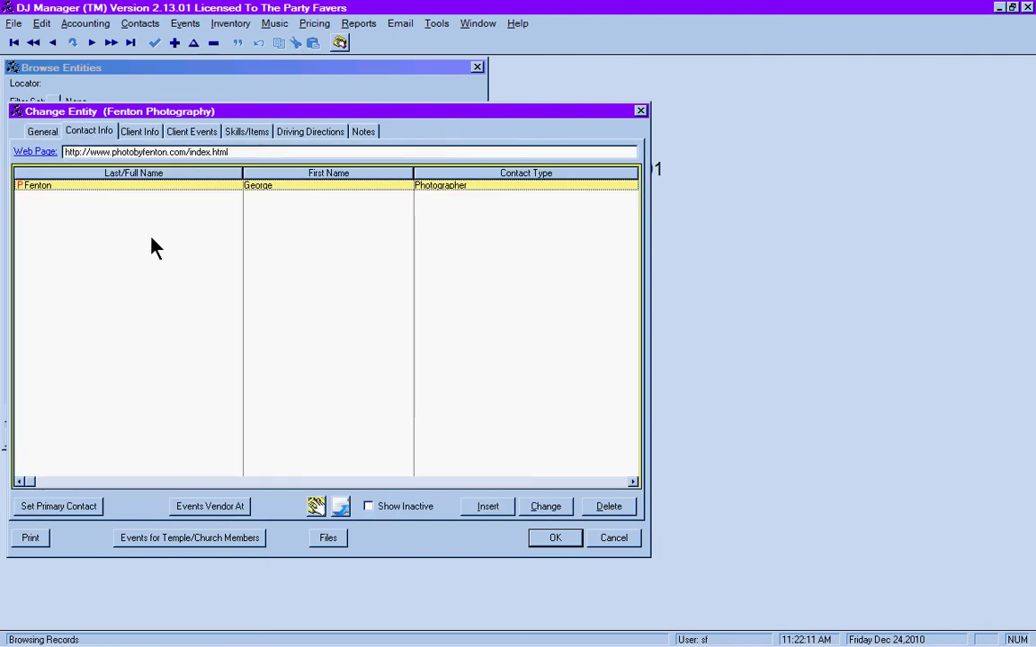
left_click(249, 155)
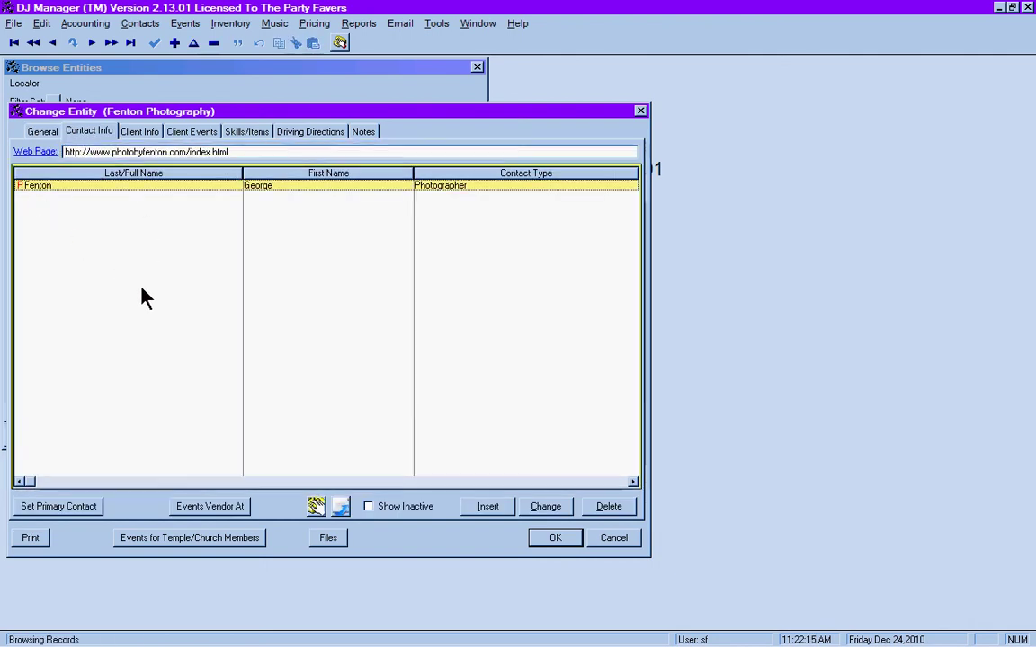
left_click(603, 543)
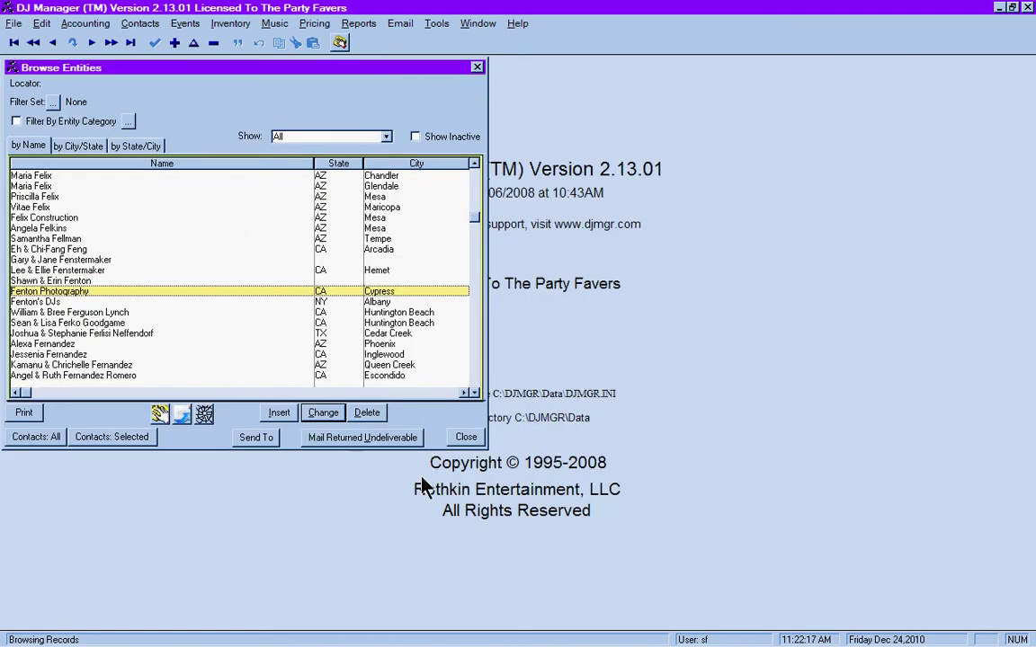